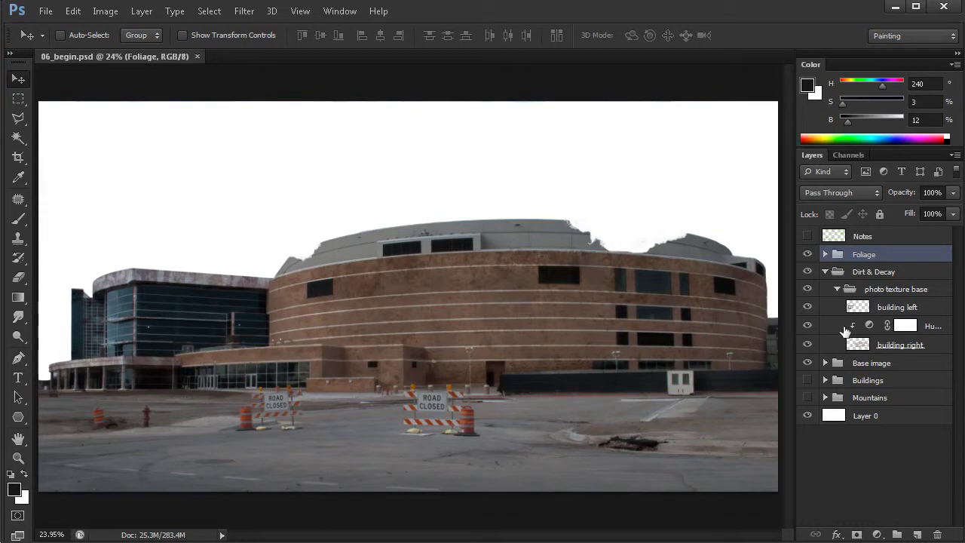
# - Collapse the Dirt & Decay and Photo groups, expand the Foliage group, and select the building foliage layer
pyautogui.click(824, 272)
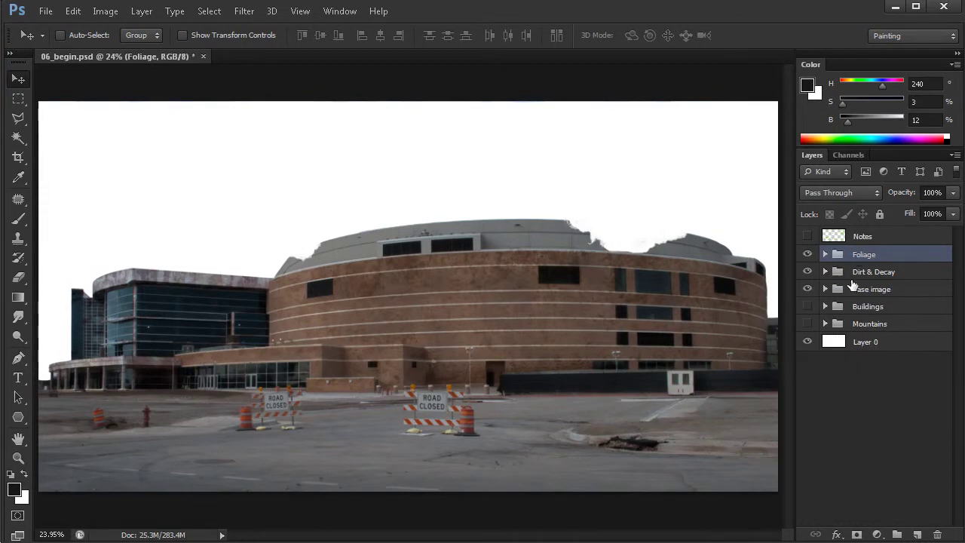
pyautogui.click(825, 255)
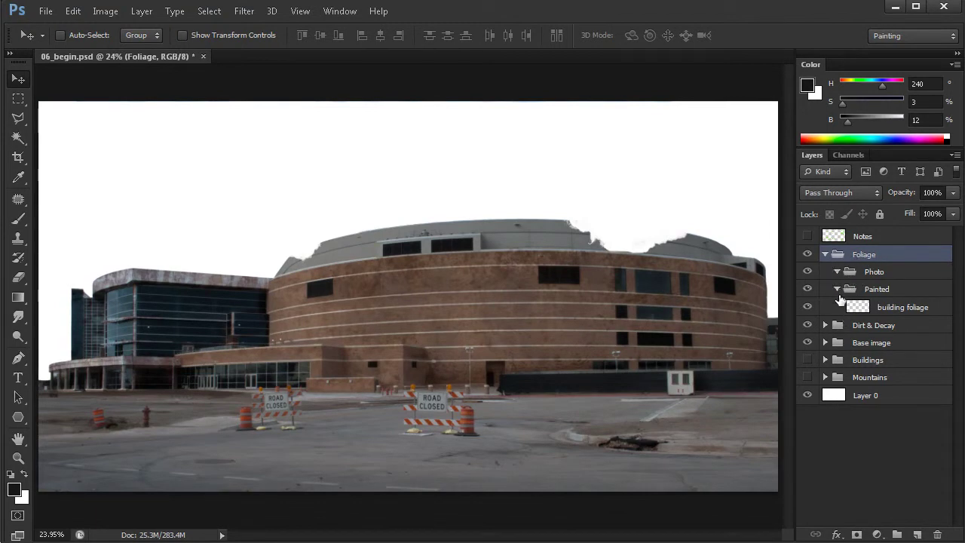
pyautogui.click(837, 272)
pyautogui.click(867, 311)
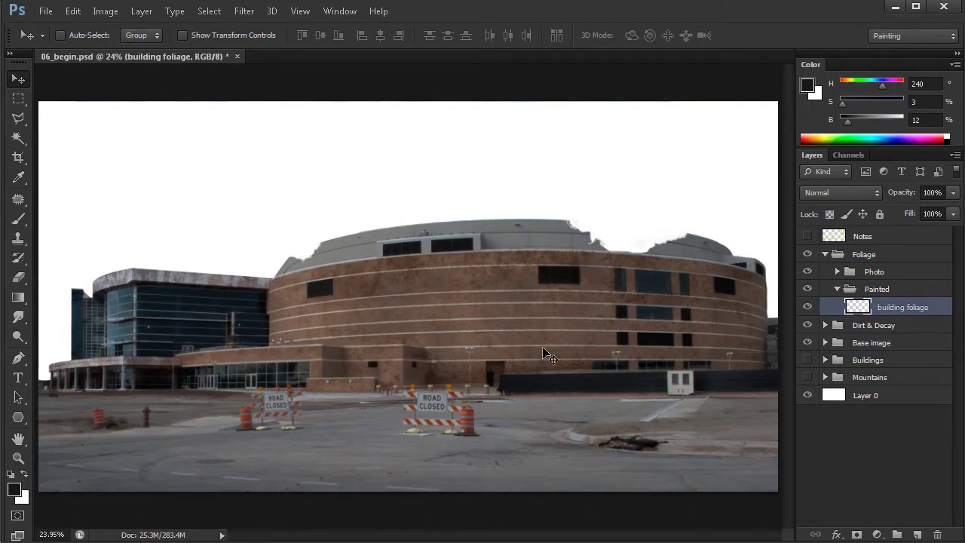
# - Activate the Brush tool and look through the available brush presets
pyautogui.click(18, 218)
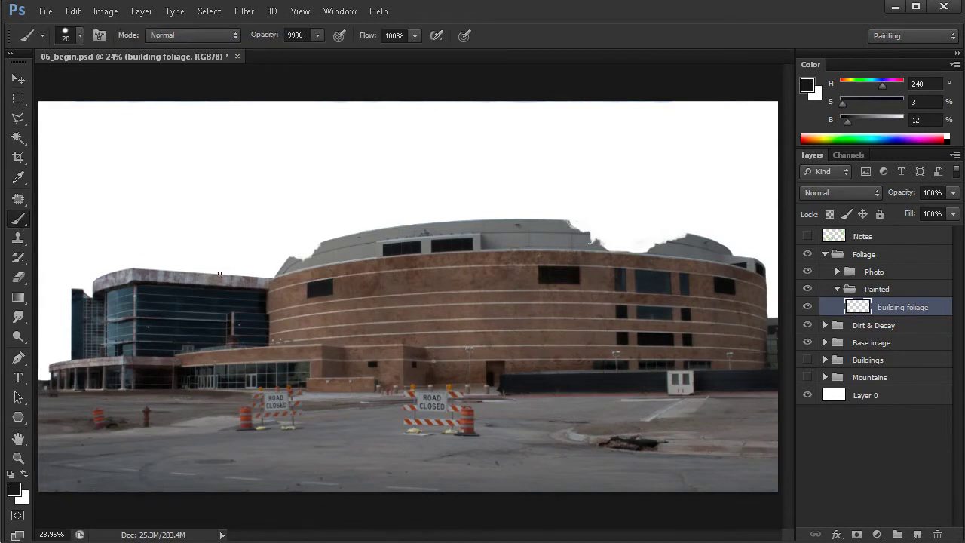
pyautogui.rightClick(260, 200)
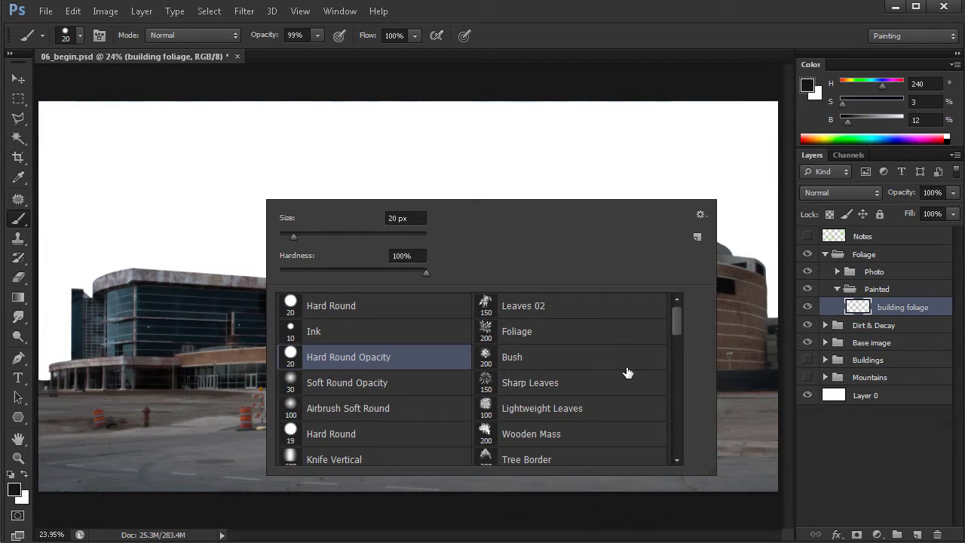
pyautogui.press('Escape')
pyautogui.rightClick(325, 247)
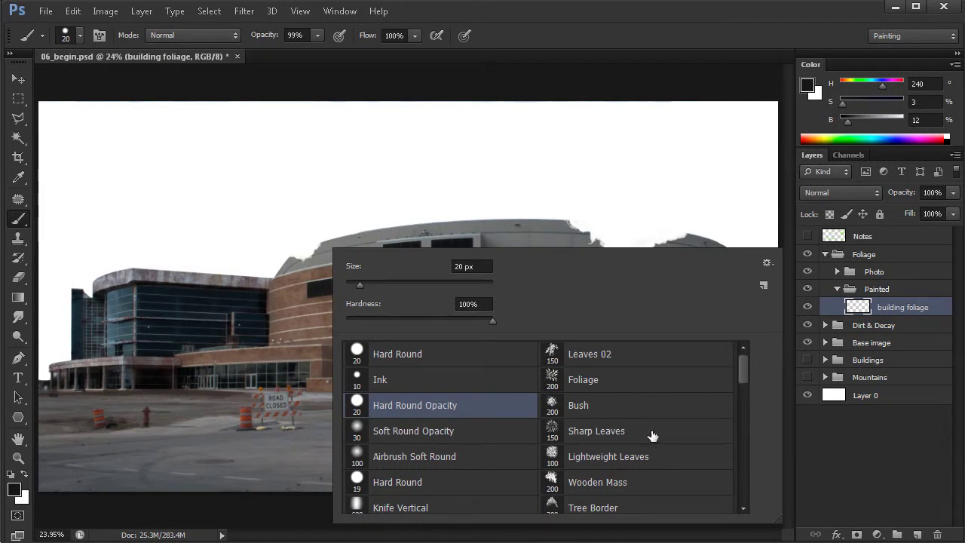
pyautogui.moveTo(742, 370)
pyautogui.mouseDown()
pyautogui.moveTo(743, 380)
pyautogui.moveTo(744, 371)
pyautogui.mouseUp()
pyautogui.click(553, 228)
# - Choose the Leaves 02 brush preset at 150 px for painting on the large brick building
pyautogui.hotkey('ctrl', 'space')
pyautogui.moveTo(499, 258); pyautogui.dragTo(536, 261)
pyautogui.press('space')
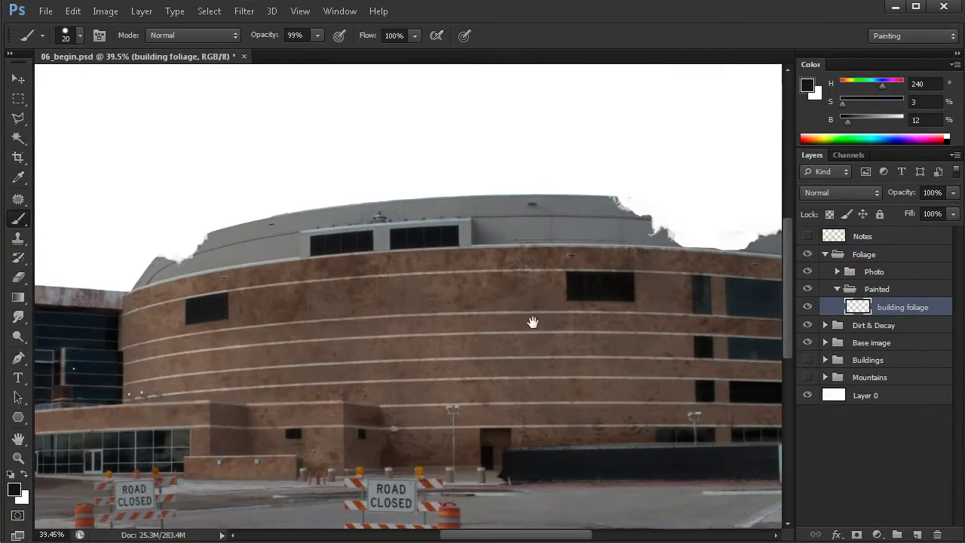
pyautogui.moveTo(532, 321); pyautogui.dragTo(510, 302)
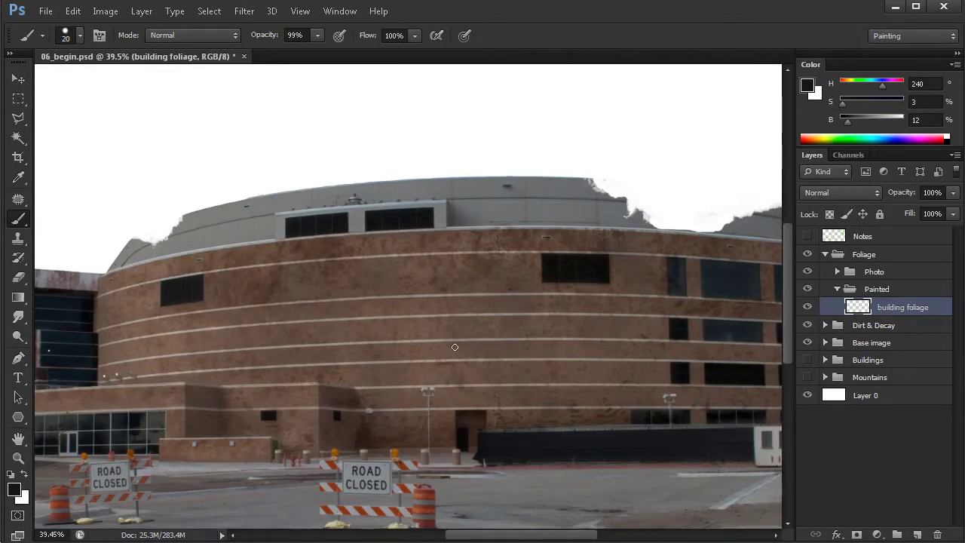
pyautogui.rightClick(345, 254)
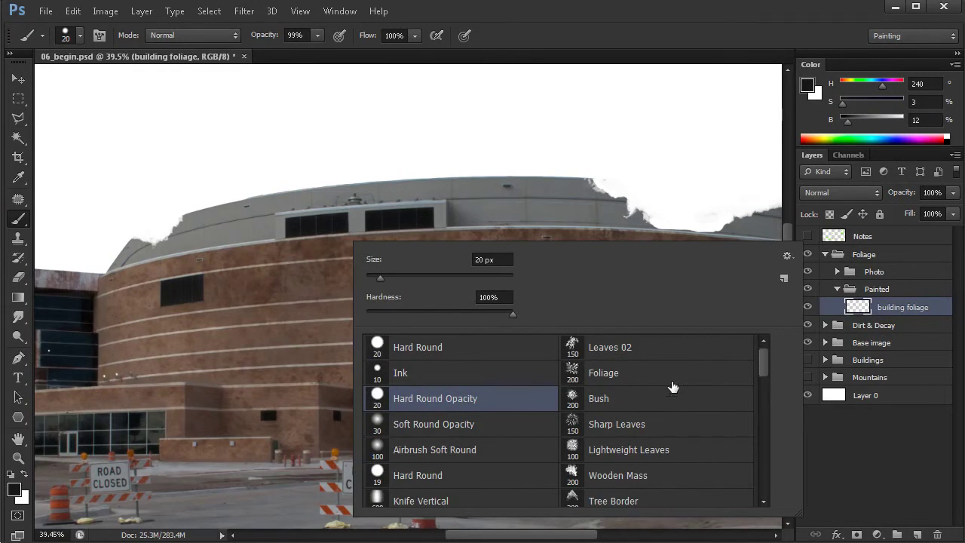
pyautogui.click(645, 348)
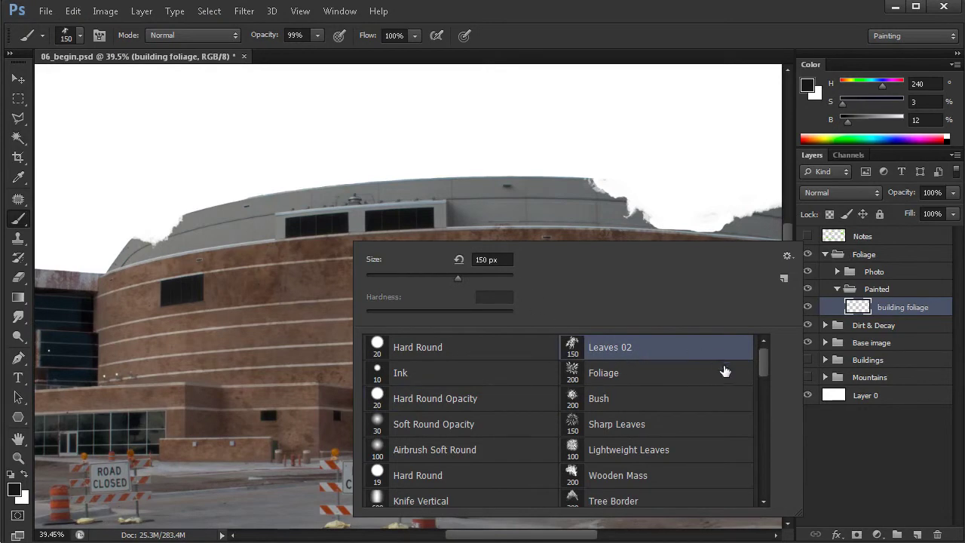
pyautogui.click(465, 205)
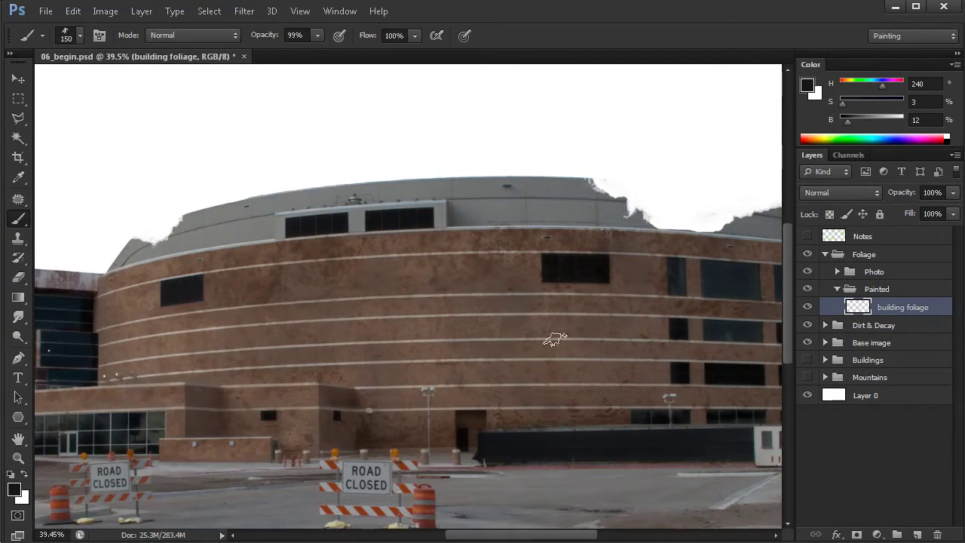
# - Examine the building's brick facade and browse further through the brush preset list
pyautogui.moveTo(580, 377)
pyautogui.mouseDown()
pyautogui.moveTo(573, 369)
pyautogui.moveTo(546, 376)
pyautogui.mouseUp()
pyautogui.scroll(-4, 573, 369)
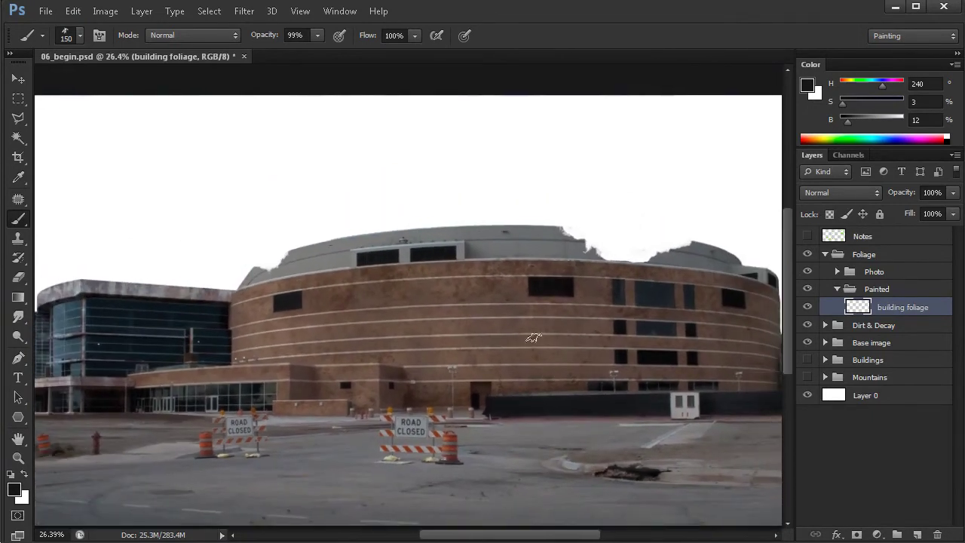
pyautogui.scroll(2, 518, 270)
pyautogui.scroll(4, 518, 270)
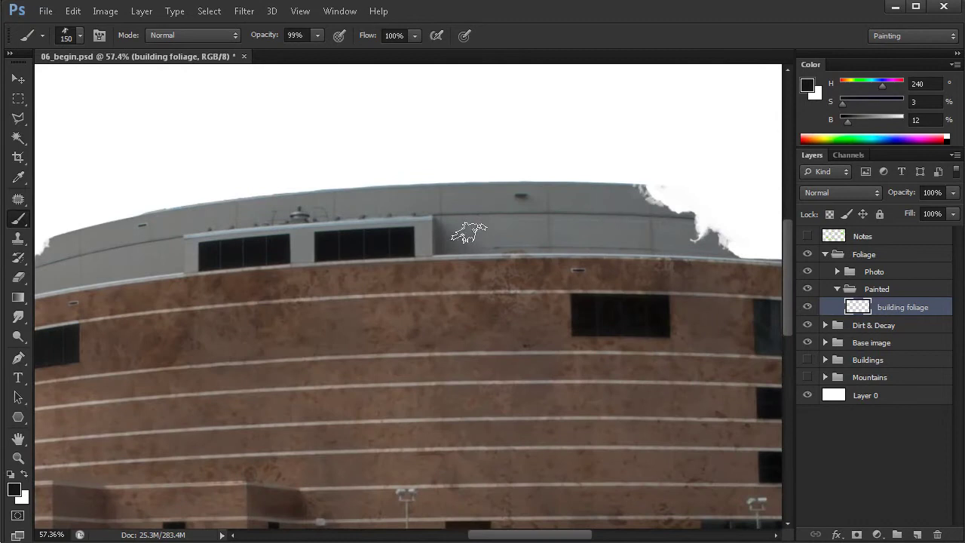
pyautogui.rightClick(353, 197)
pyautogui.moveTo(761, 315)
pyautogui.mouseDown()
pyautogui.moveTo(761, 342)
pyautogui.moveTo(743, 354)
pyautogui.mouseUp()
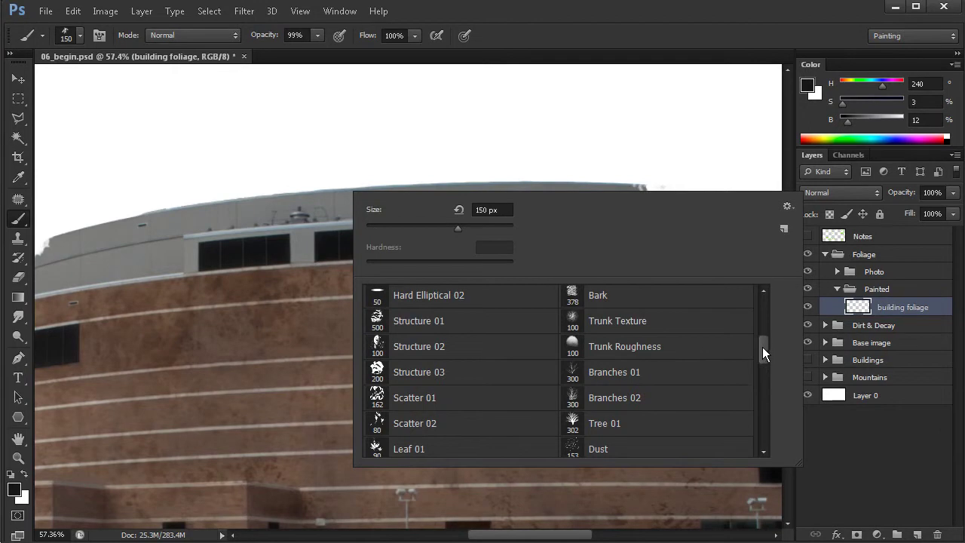
pyautogui.moveTo(761, 347); pyautogui.dragTo(767, 309)
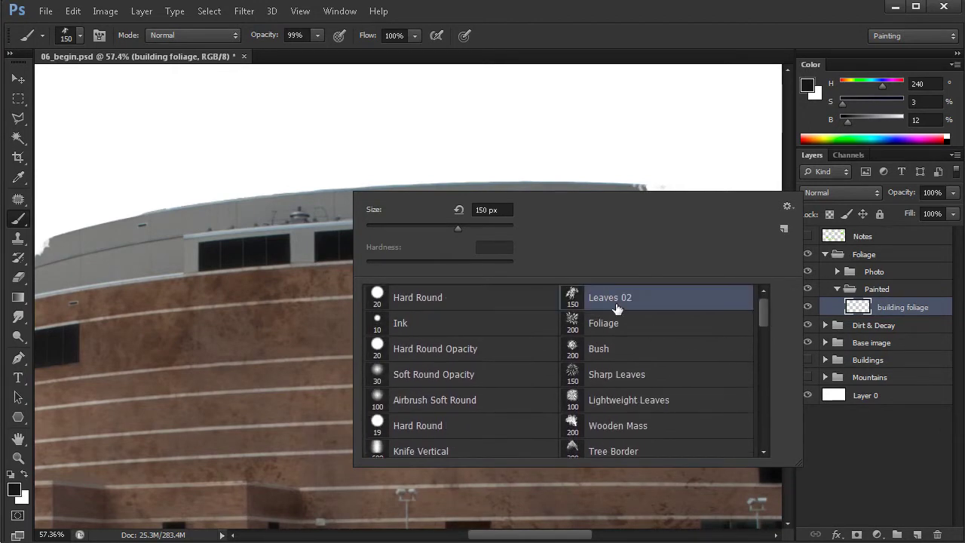
pyautogui.click(313, 334)
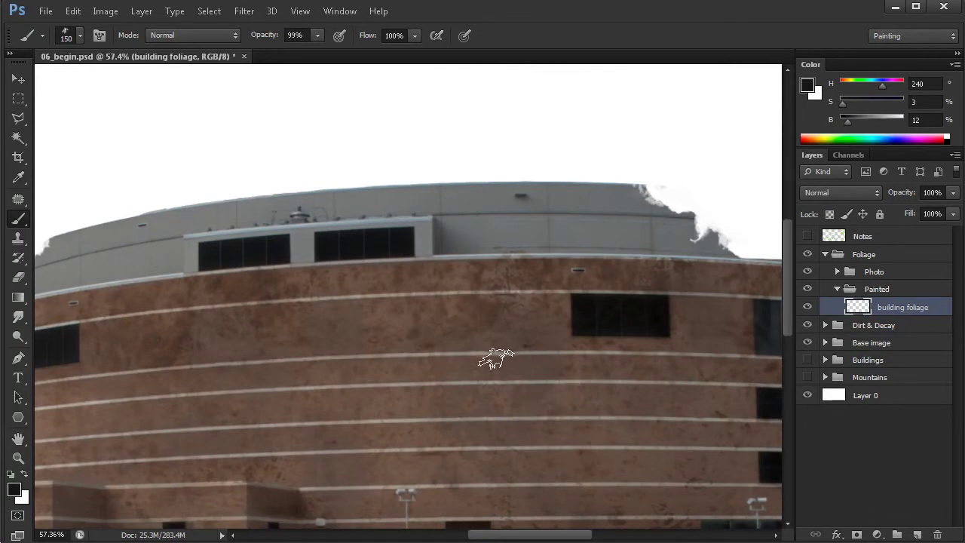
# - Try a dark leaf clump on the upper brick wall at 150 px and undo it
pyautogui.moveTo(458, 306)
pyautogui.mouseDown()
pyautogui.moveTo(496, 313)
pyautogui.moveTo(490, 354)
pyautogui.moveTo(514, 319)
pyautogui.moveTo(506, 315)
pyautogui.moveTo(515, 358)
pyautogui.moveTo(489, 346)
pyautogui.moveTo(507, 320)
pyautogui.moveTo(501, 331)
pyautogui.moveTo(540, 343)
pyautogui.mouseUp()
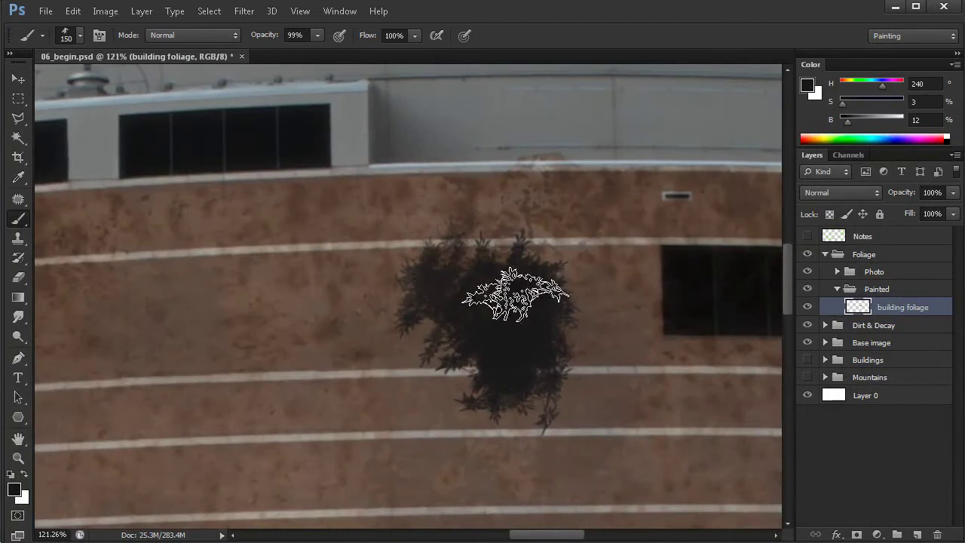
pyautogui.hotkey('ctrl', 'z')
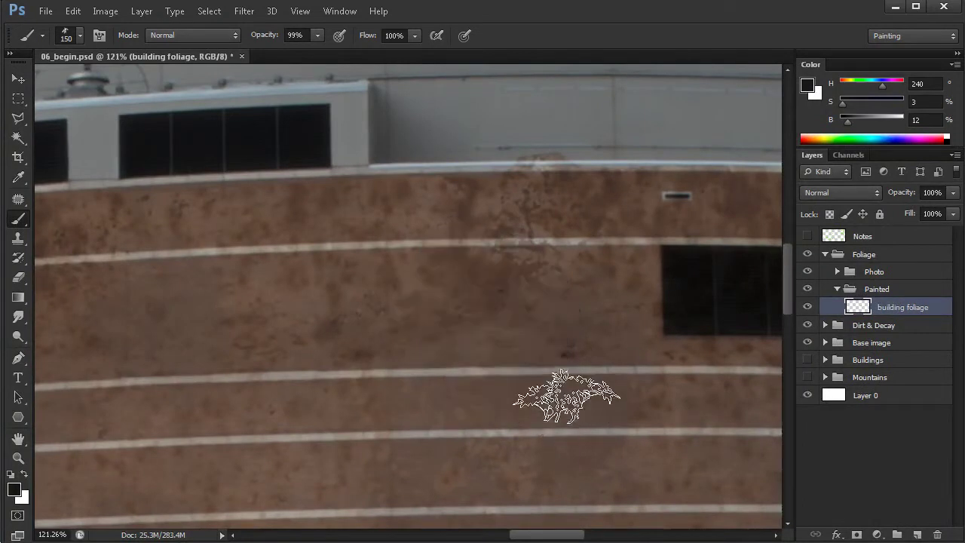
pyautogui.scroll(2, 539, 377)
pyautogui.moveTo(551, 358); pyautogui.dragTo(487, 368)
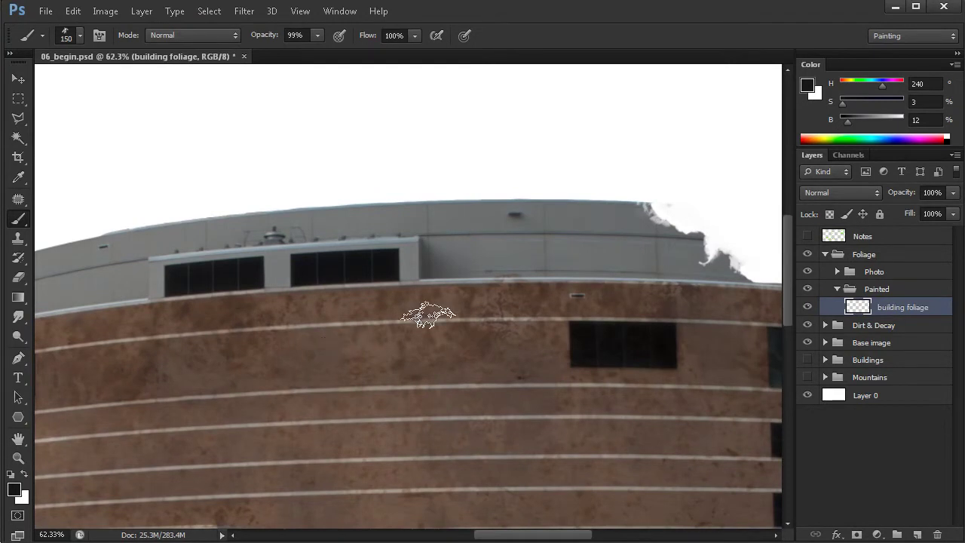
# - Set the foreground color to a dark green, hex 21271d, and return to the Brush tool
pyautogui.click(14, 489)
pyautogui.moveTo(480, 168); pyautogui.dragTo(482, 168)
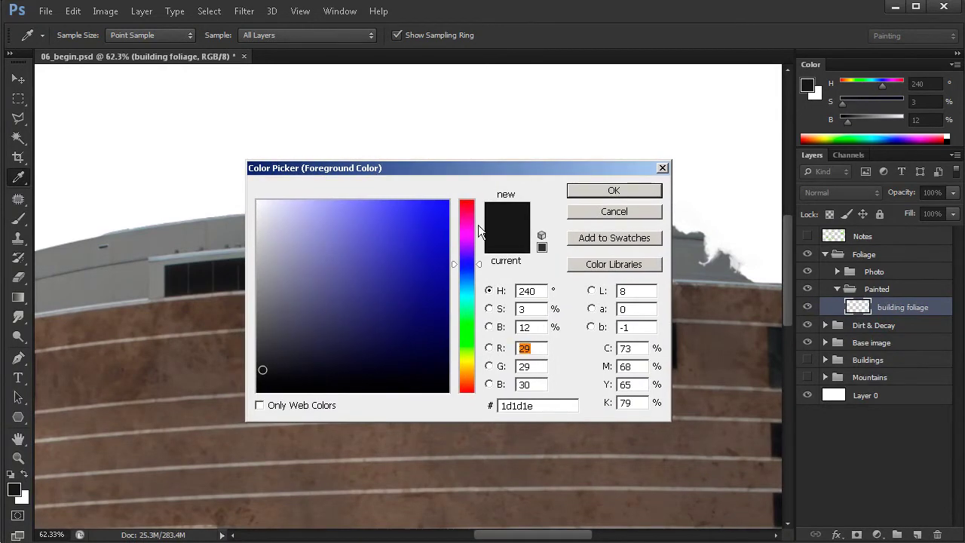
pyautogui.moveTo(482, 267); pyautogui.dragTo(473, 347)
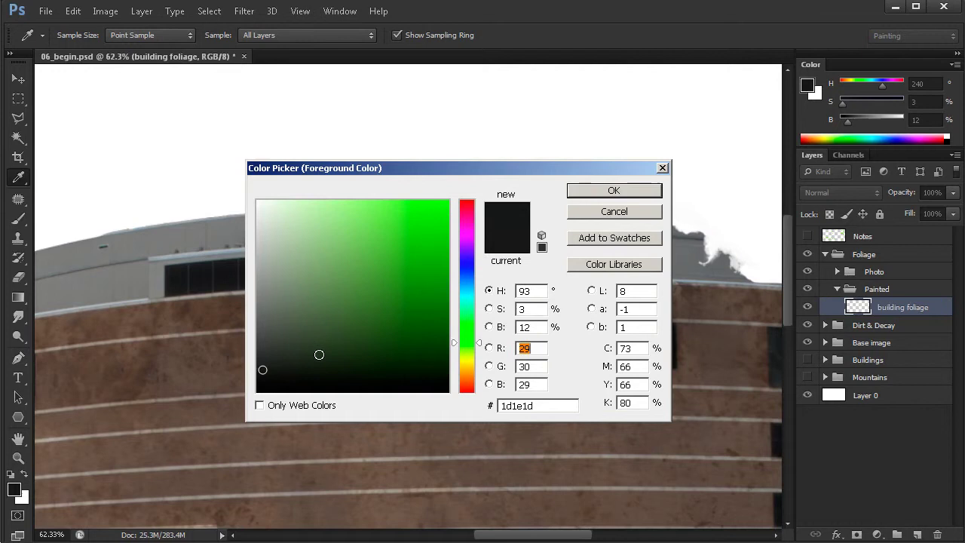
pyautogui.moveTo(321, 351); pyautogui.dragTo(306, 362)
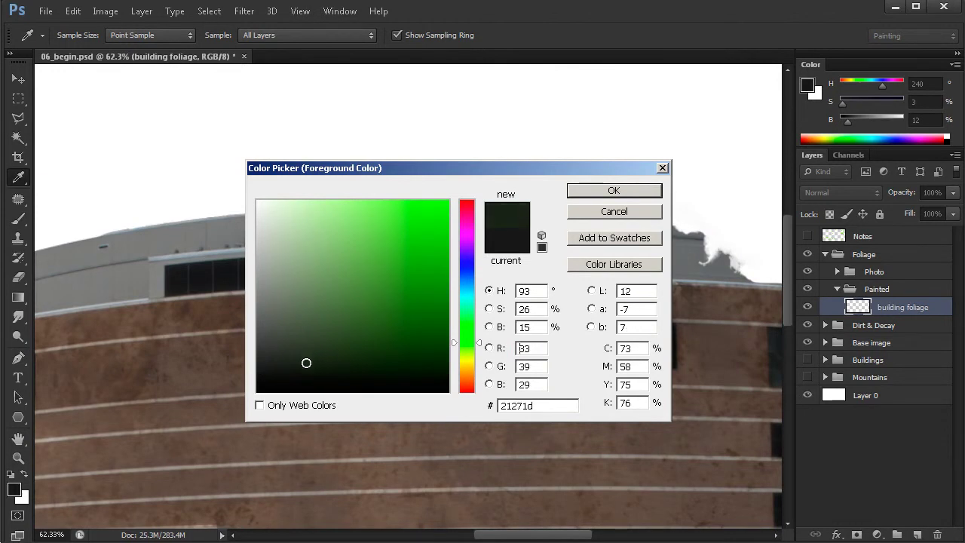
pyautogui.click(607, 191)
pyautogui.press('b')
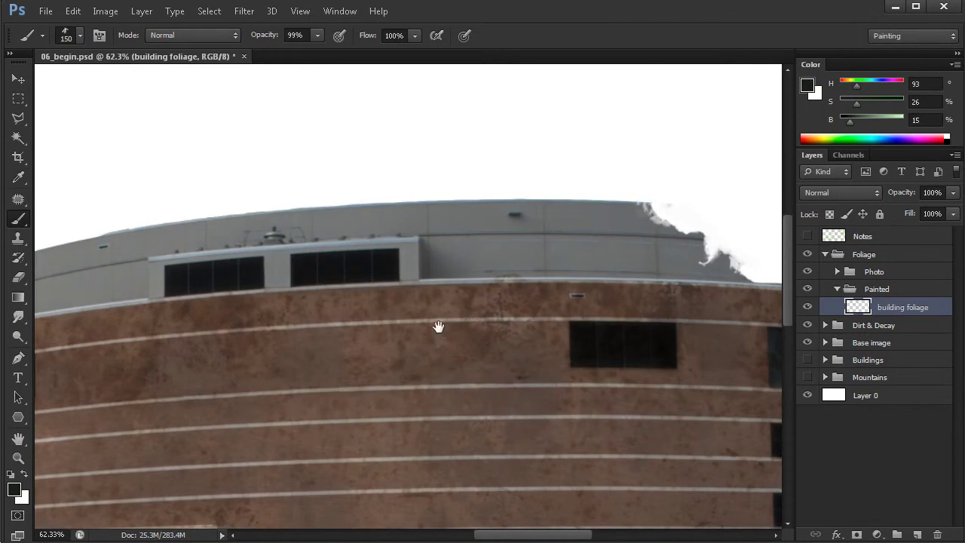
# - Reduce the Leaves 02 brush size to 45 px, test a stroke on the upper brick wall, and undo it
pyautogui.rightClick(461, 320)
pyautogui.rightClick(452, 311)
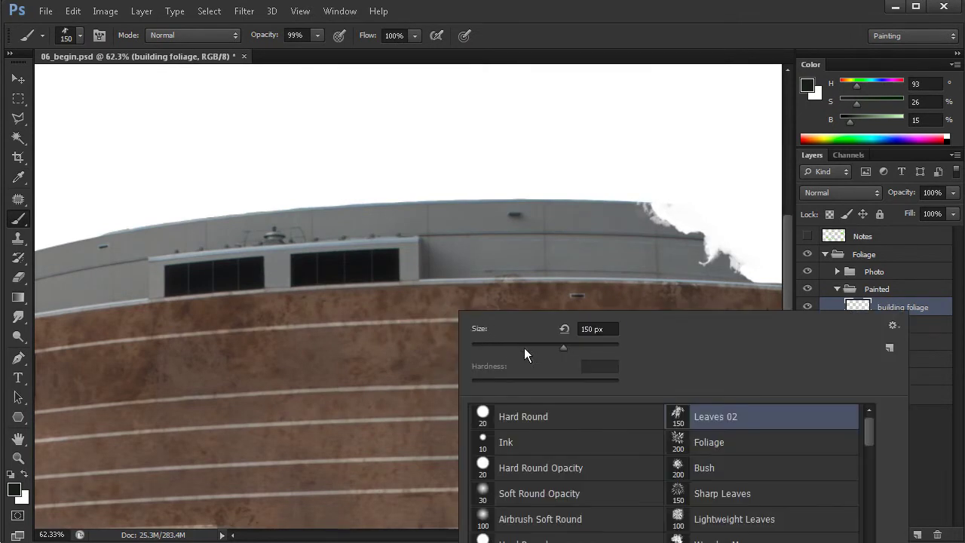
pyautogui.moveTo(524, 348); pyautogui.dragTo(519, 346)
pyautogui.press('Return')
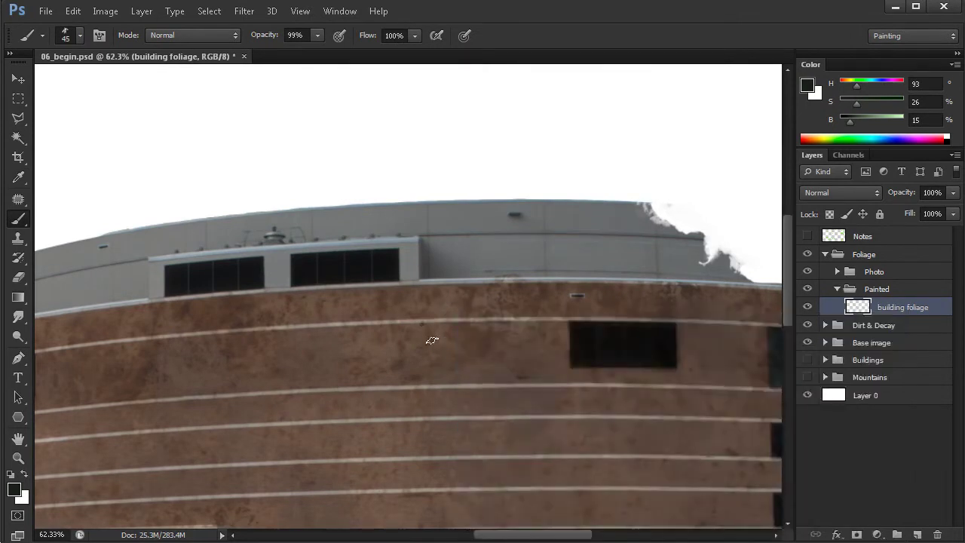
pyautogui.moveTo(433, 338); pyautogui.dragTo(445, 369)
pyautogui.hotkey('ctrl', 'z')
# - Darken the green foreground color to hex 171b15
pyautogui.click(13, 489)
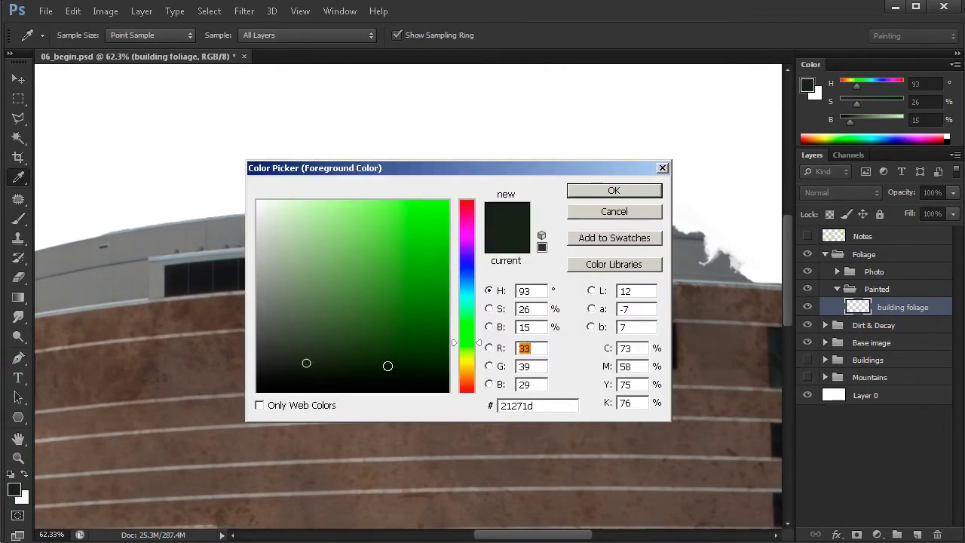
pyautogui.moveTo(306, 365); pyautogui.dragTo(303, 370)
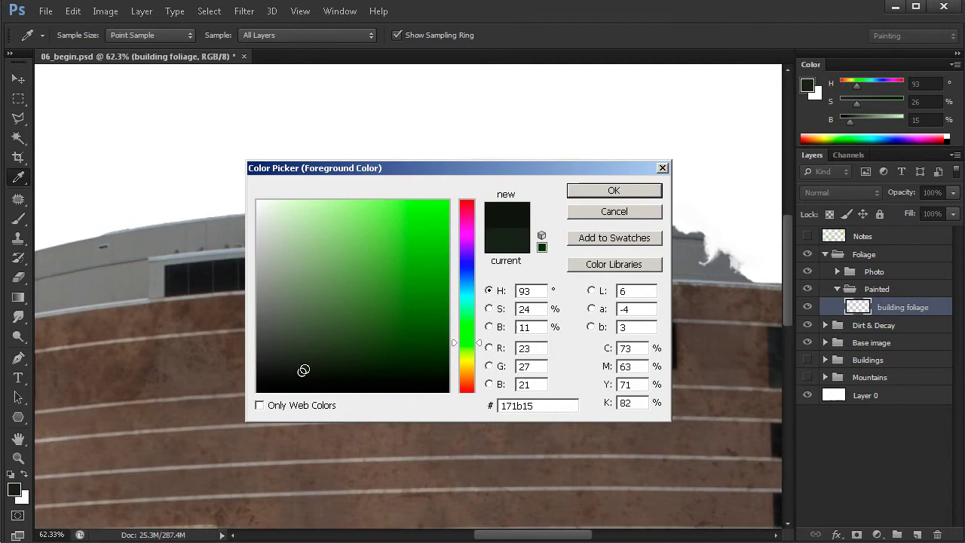
pyautogui.click(613, 191)
# - Try painting a small dark green leaf clump on the brick wall just below the roof edge, and undo it
pyautogui.moveTo(474, 418); pyautogui.dragTo(467, 404)
pyautogui.moveTo(392, 303)
pyautogui.mouseDown()
pyautogui.moveTo(426, 283)
pyautogui.moveTo(422, 305)
pyautogui.mouseUp()
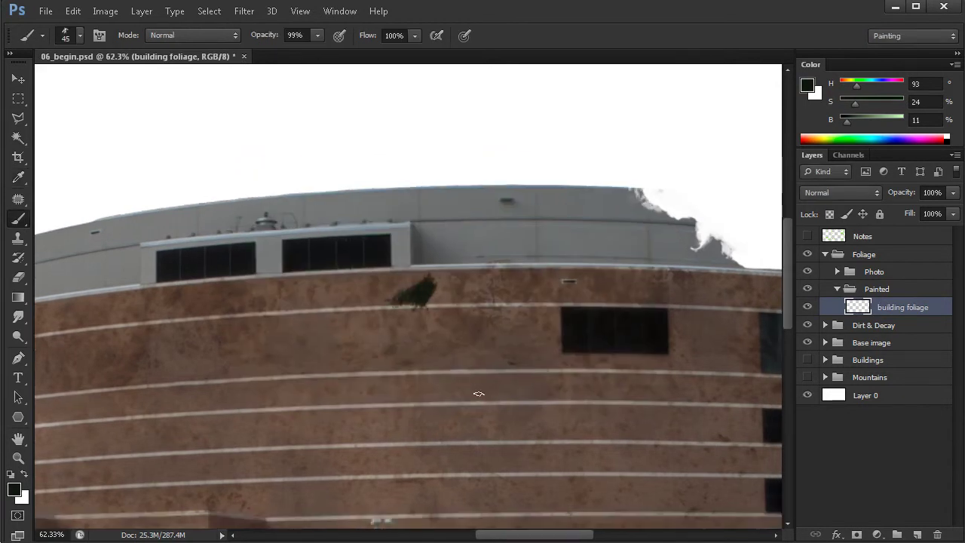
pyautogui.moveTo(544, 387); pyautogui.dragTo(502, 380)
pyautogui.moveTo(560, 403); pyautogui.dragTo(512, 362)
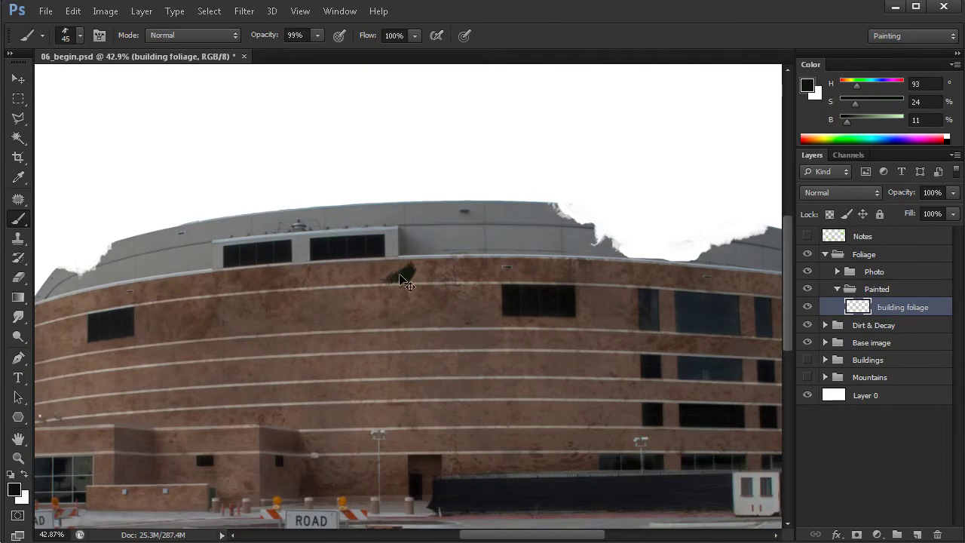
pyautogui.moveTo(413, 281); pyautogui.dragTo(453, 290)
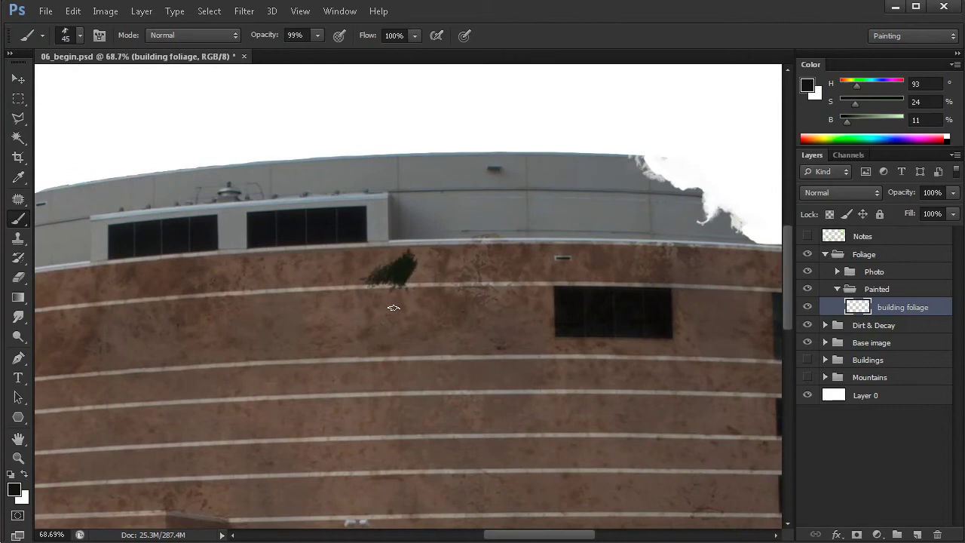
pyautogui.hotkey('ctrl', 'z')
# - Set the foreground color to the muted dark green 1a1d17, test a stroke on the brick wall, and undo it
pyautogui.click(16, 492)
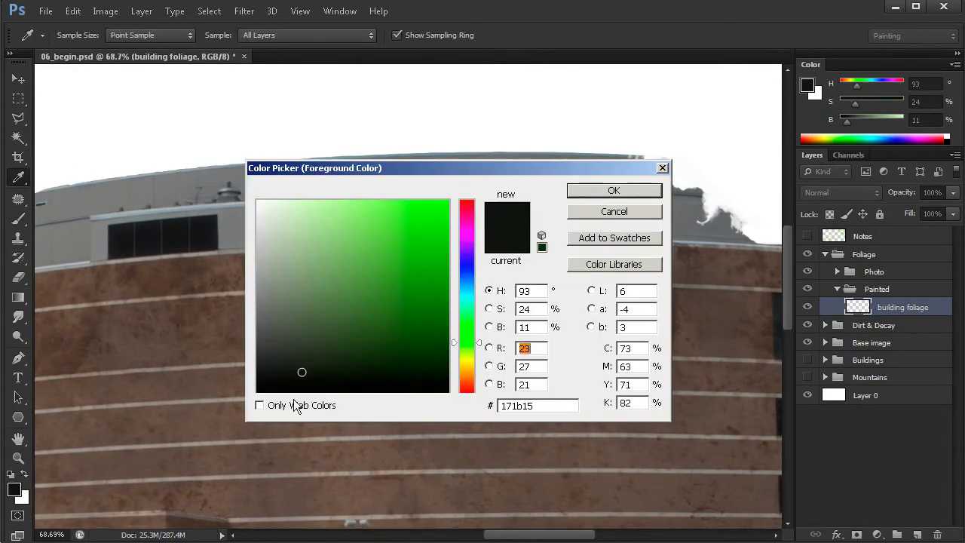
pyautogui.moveTo(303, 373); pyautogui.dragTo(296, 370)
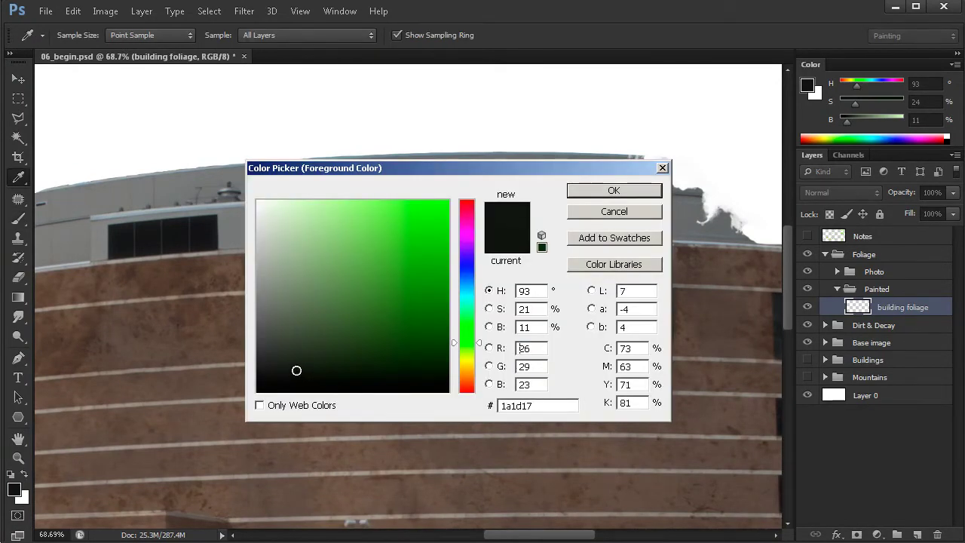
pyautogui.click(603, 190)
pyautogui.press('b')
pyautogui.moveTo(398, 321)
pyautogui.mouseDown()
pyautogui.moveTo(431, 309)
pyautogui.moveTo(429, 330)
pyautogui.mouseUp()
pyautogui.hotkey('ctrl', 'z')
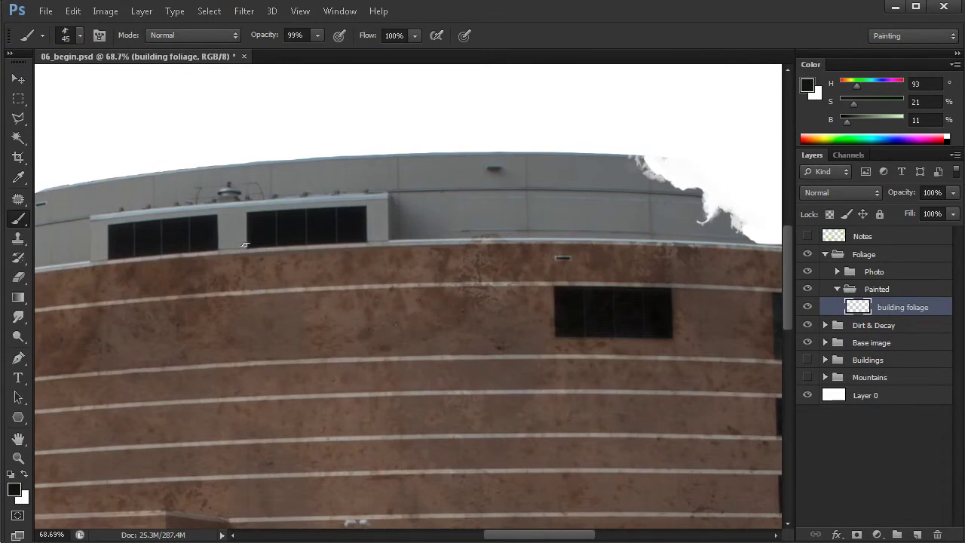
# - Set the background color to olive green 565c3d, keeping the dark green as the foreground color
pyautogui.press('x')
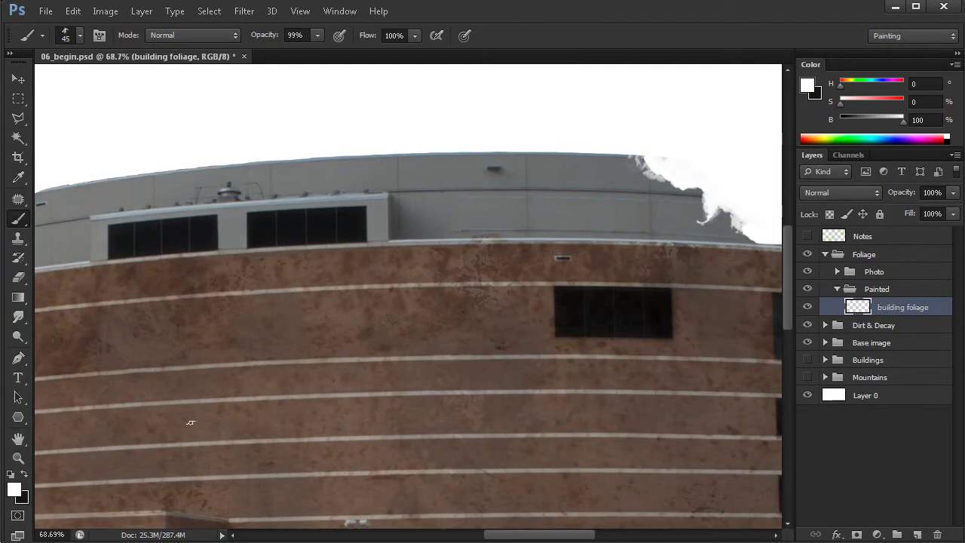
pyautogui.click(13, 490)
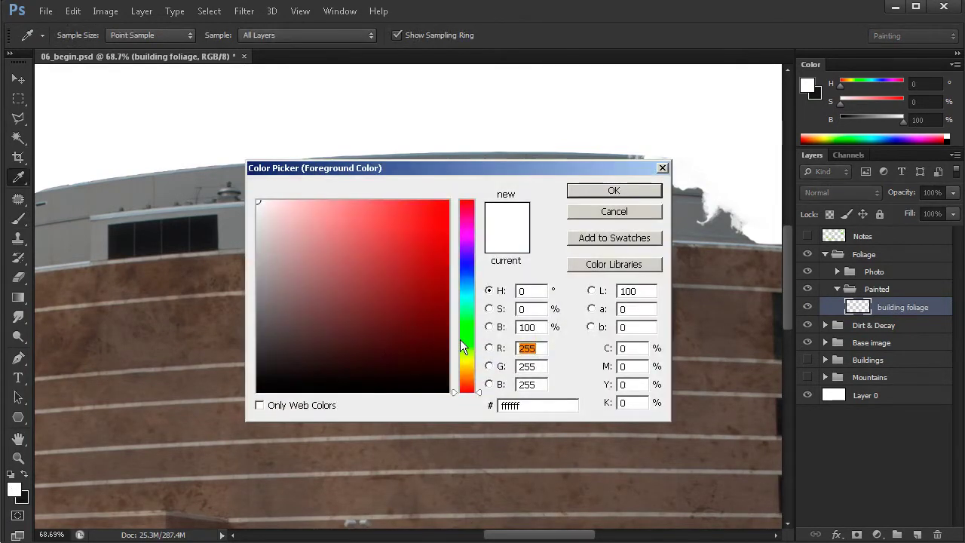
pyautogui.moveTo(469, 341); pyautogui.dragTo(468, 350)
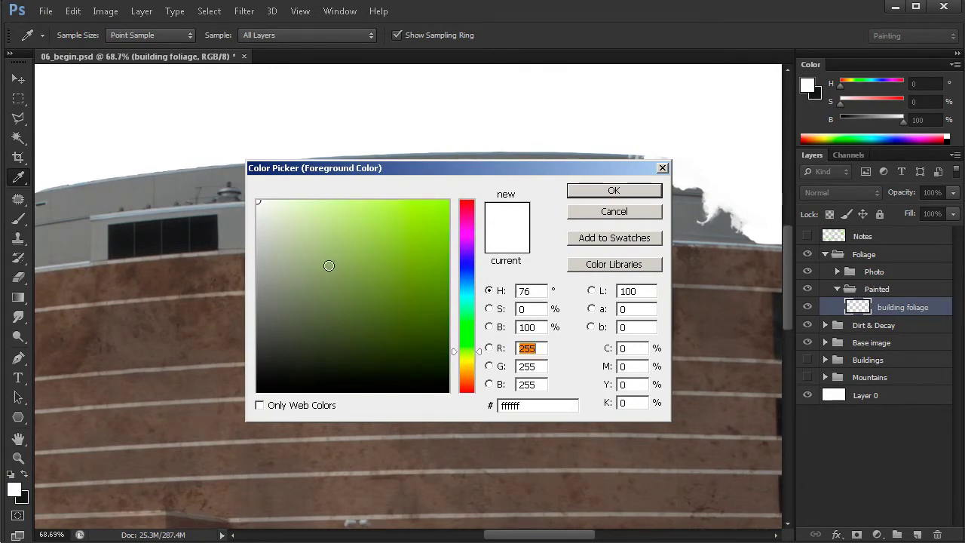
pyautogui.moveTo(329, 268); pyautogui.dragTo(322, 309)
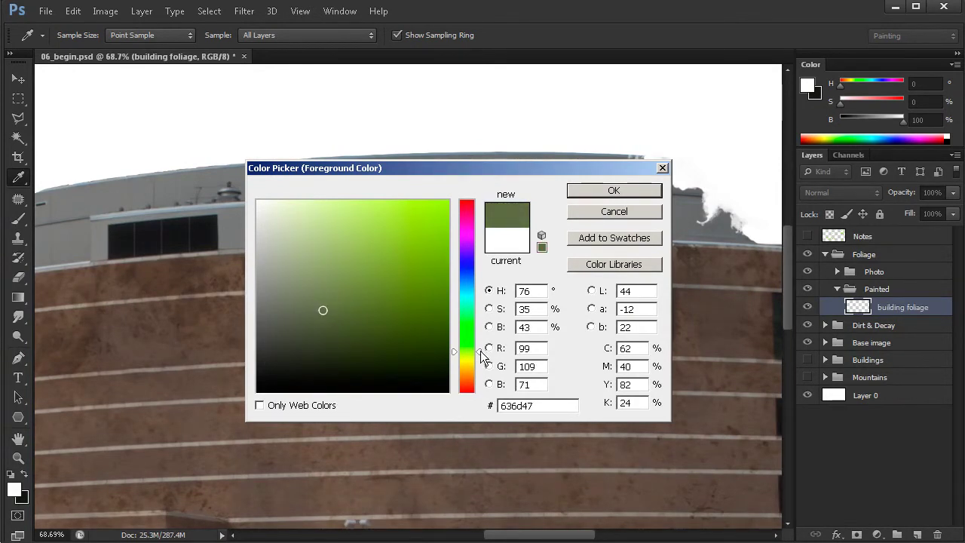
pyautogui.moveTo(477, 352); pyautogui.dragTo(480, 353)
pyautogui.click(320, 314)
pyautogui.moveTo(320, 314); pyautogui.dragTo(321, 322)
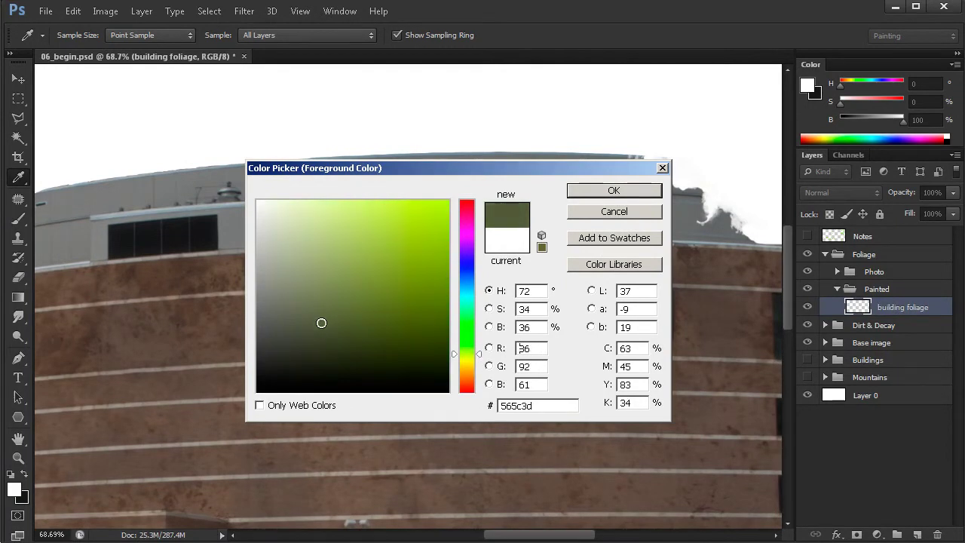
pyautogui.click(614, 190)
pyautogui.press('x')
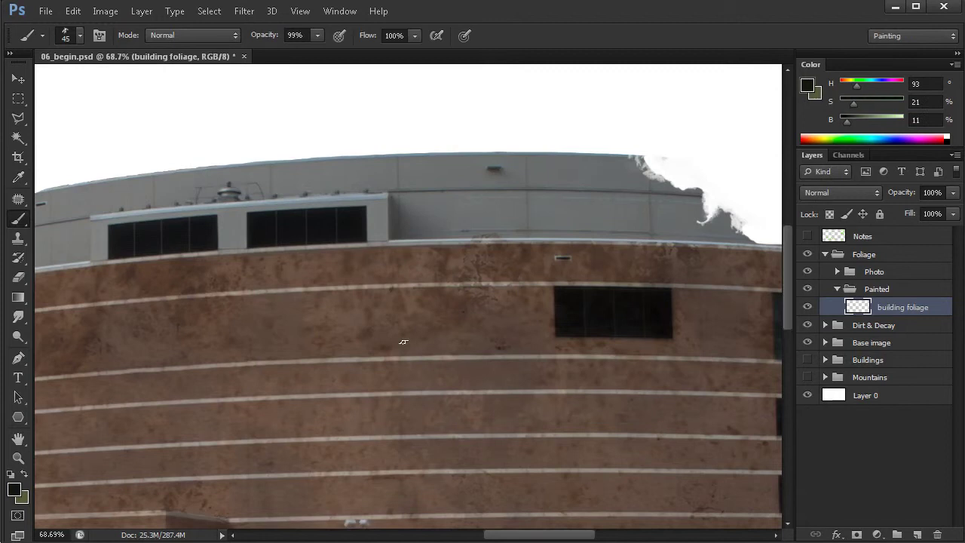
# - Paint a test leaf clump in dark and olive green on the brick wall, and lower the olive color's brightness to 27%
pyautogui.moveTo(407, 336)
pyautogui.mouseDown()
pyautogui.moveTo(426, 320)
pyautogui.moveTo(437, 336)
pyautogui.moveTo(455, 318)
pyautogui.moveTo(440, 333)
pyautogui.moveTo(435, 313)
pyautogui.moveTo(421, 330)
pyautogui.mouseUp()
pyautogui.press('x')
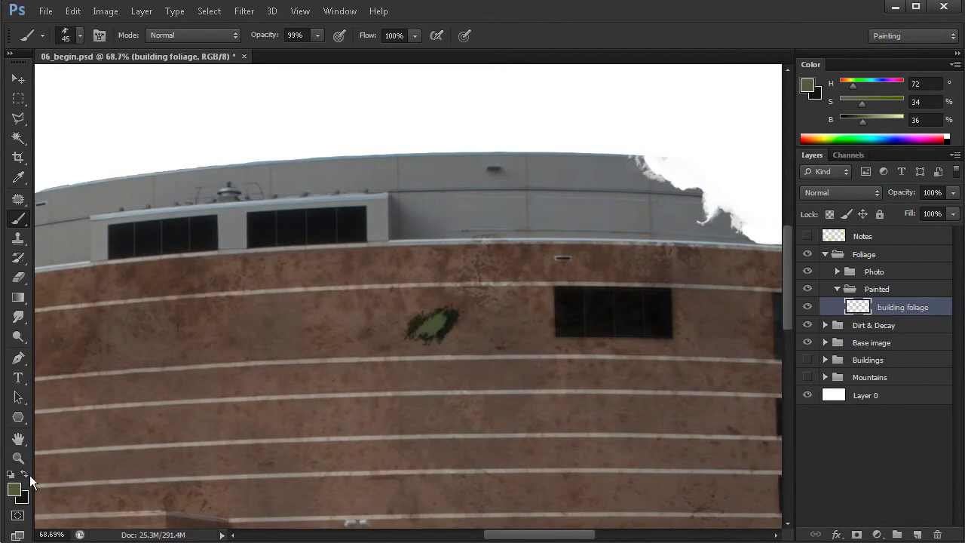
pyautogui.click(13, 489)
pyautogui.moveTo(322, 326); pyautogui.dragTo(319, 340)
pyautogui.click(614, 190)
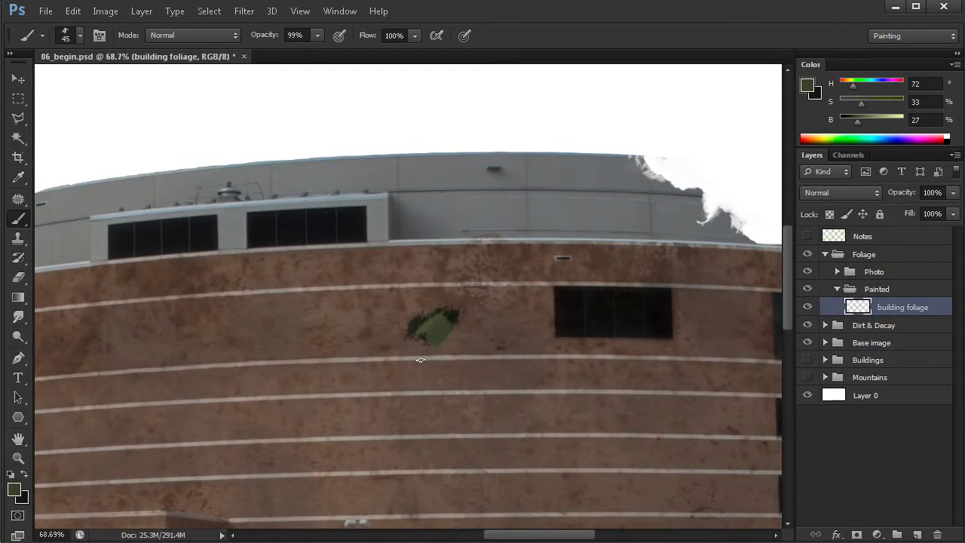
# - Darken the olive foreground color to hex 313423 and try it over the test leaf clump
pyautogui.click(15, 489)
pyautogui.moveTo(319, 342); pyautogui.dragTo(321, 353)
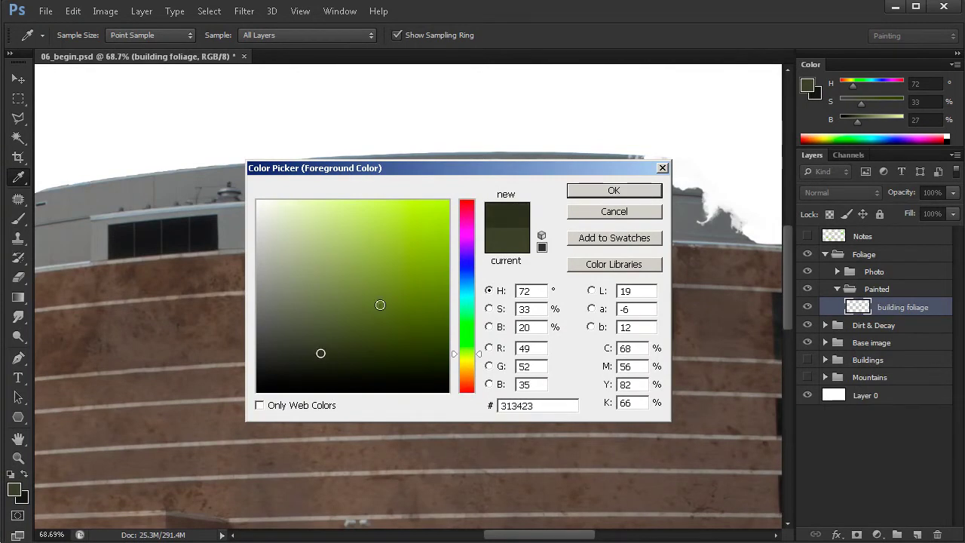
pyautogui.click(604, 193)
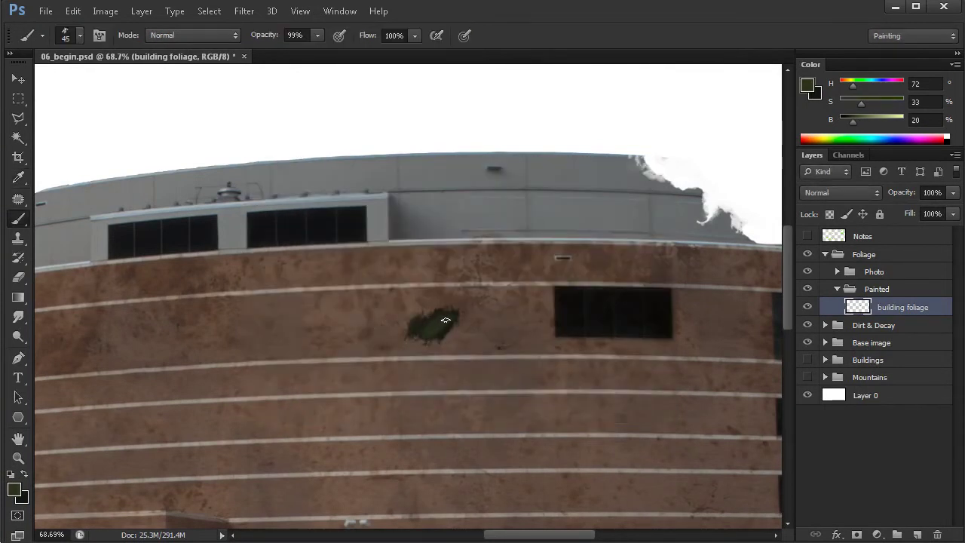
pyautogui.scroll(-3, 457, 393)
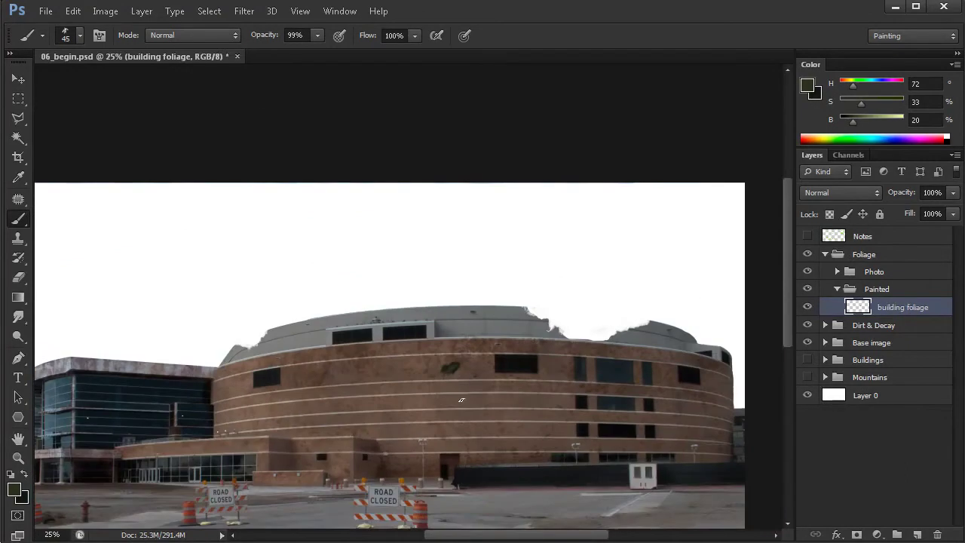
pyautogui.scroll(3, 454, 383)
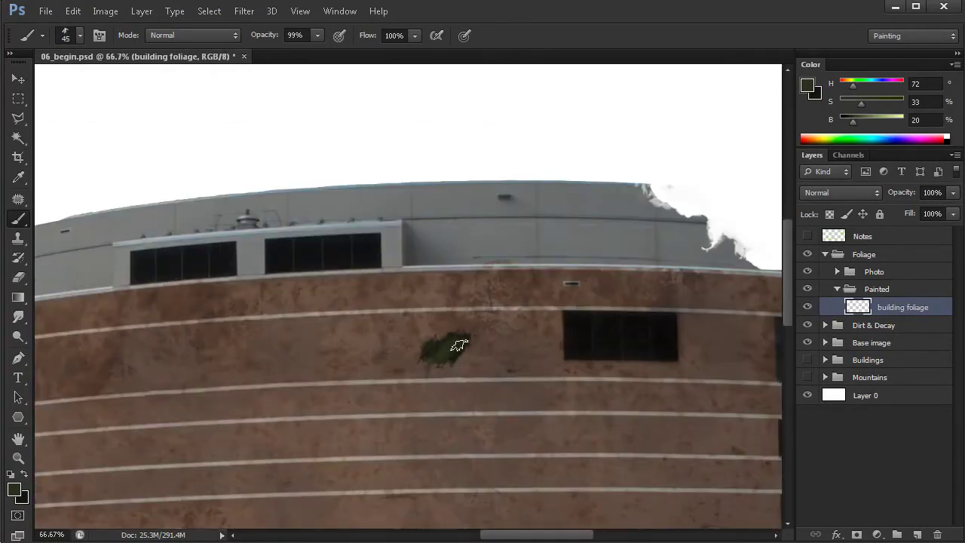
# - Erase the test leaf clump from the brick wall and set the eraser to the Leaves 02 brush at 126 px
pyautogui.press('e')
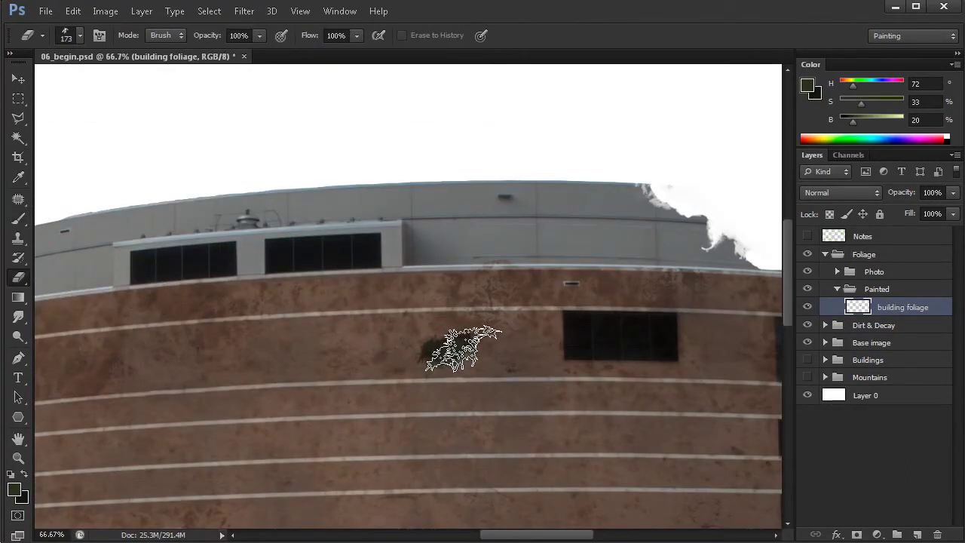
pyautogui.moveTo(450, 312)
pyautogui.mouseDown()
pyautogui.moveTo(431, 347)
pyautogui.moveTo(457, 347)
pyautogui.moveTo(457, 337)
pyautogui.moveTo(453, 371)
pyautogui.moveTo(444, 335)
pyautogui.mouseUp()
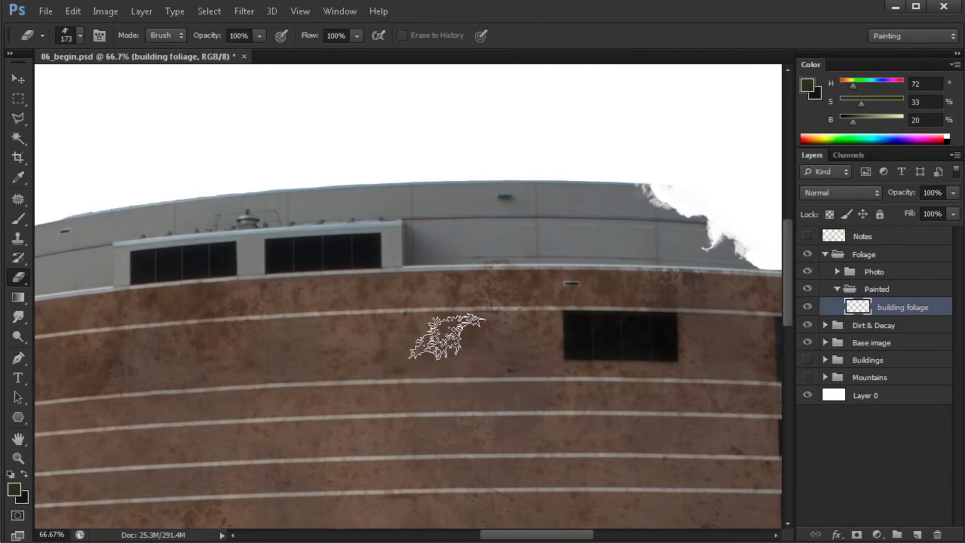
pyautogui.rightClick(542, 340)
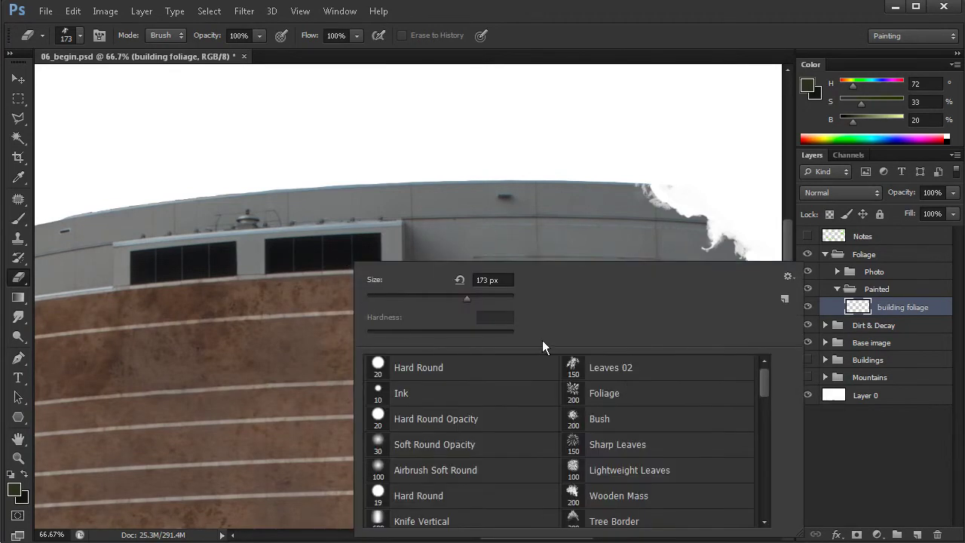
pyautogui.click(609, 370)
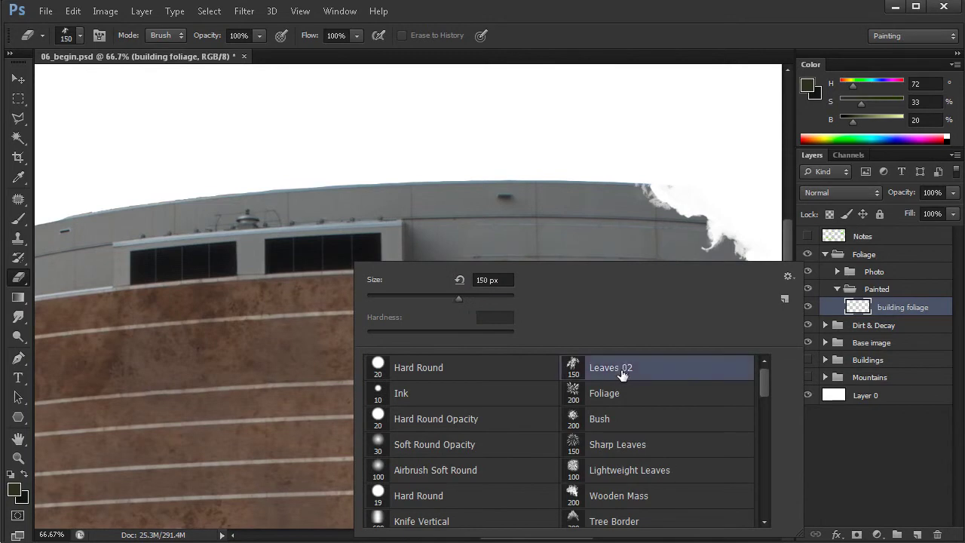
pyautogui.click(316, 345)
pyautogui.moveTo(389, 340); pyautogui.dragTo(384, 340)
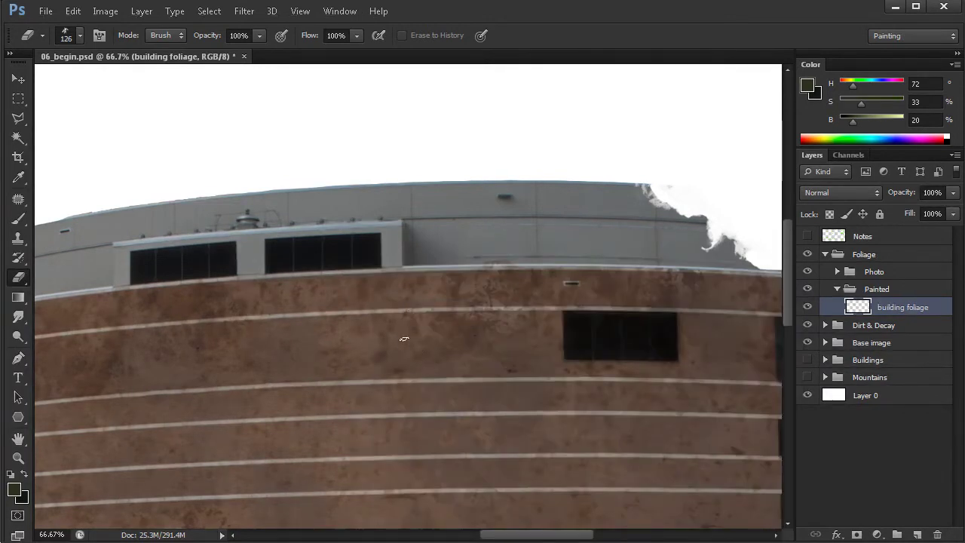
# - Paint dark green foliage over the right corner of the rooftop window box and along the roof edge beside the broken gap
pyautogui.press('b')
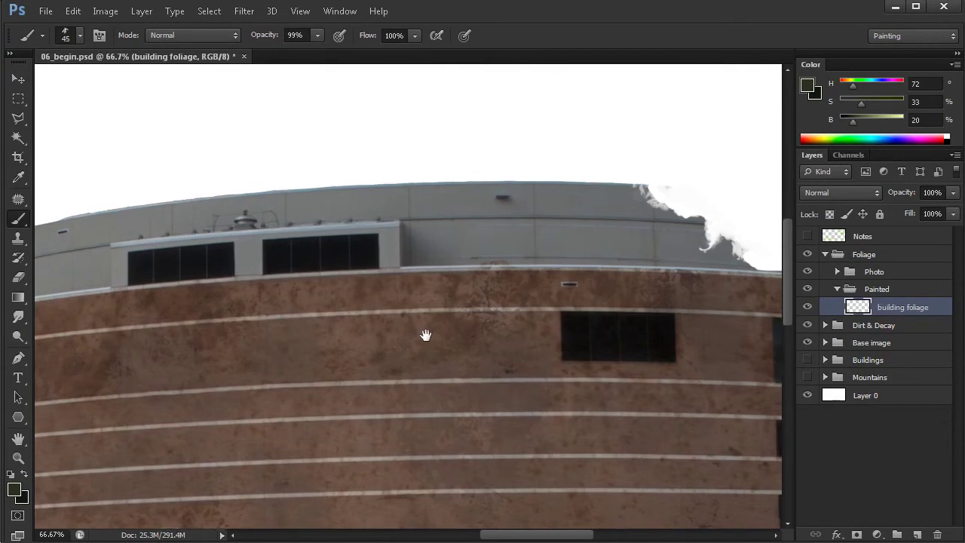
pyautogui.moveTo(400, 309); pyautogui.dragTo(411, 307)
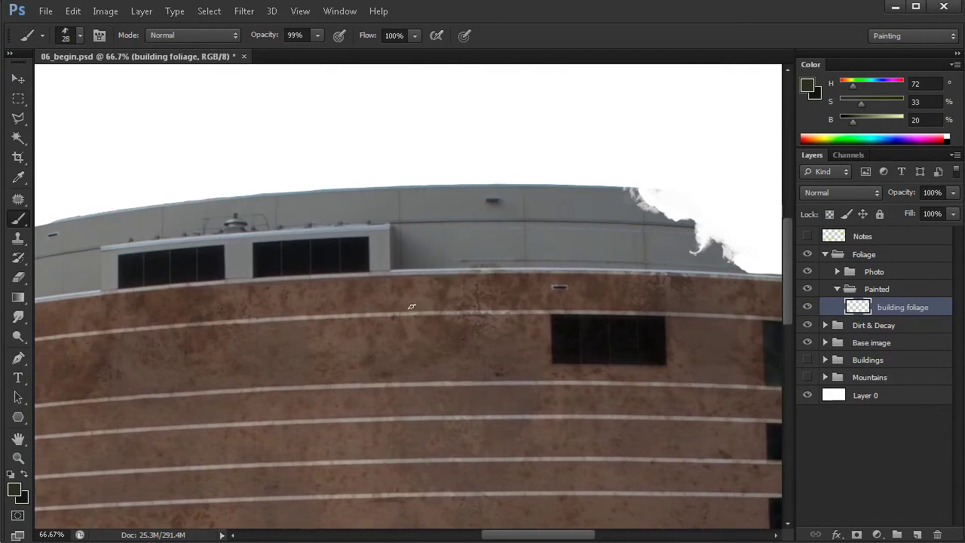
pyautogui.keyDown('alt'); pyautogui.click(374, 231); pyautogui.keyUp('alt')
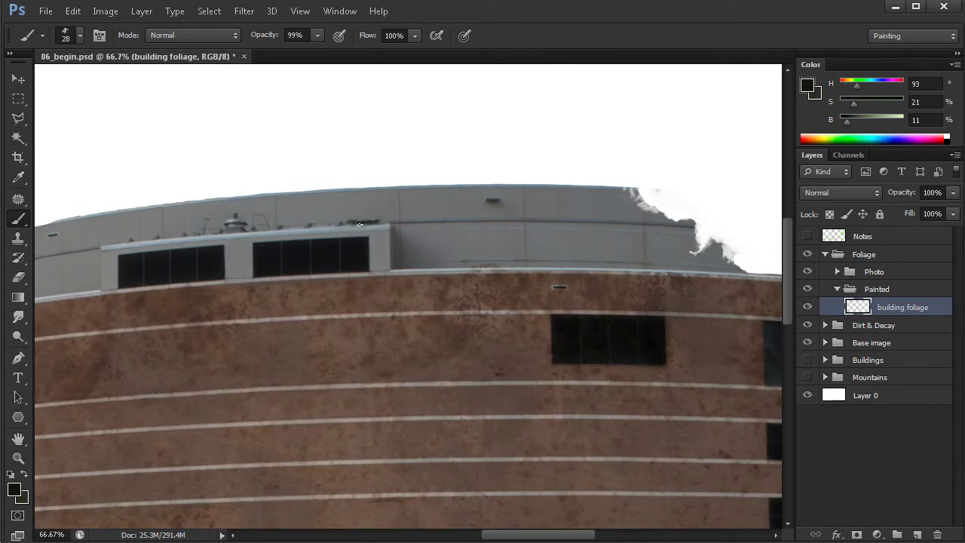
pyautogui.moveTo(360, 224)
pyautogui.mouseDown()
pyautogui.moveTo(368, 220)
pyautogui.moveTo(344, 225)
pyautogui.mouseUp()
pyautogui.moveTo(360, 222); pyautogui.dragTo(395, 220)
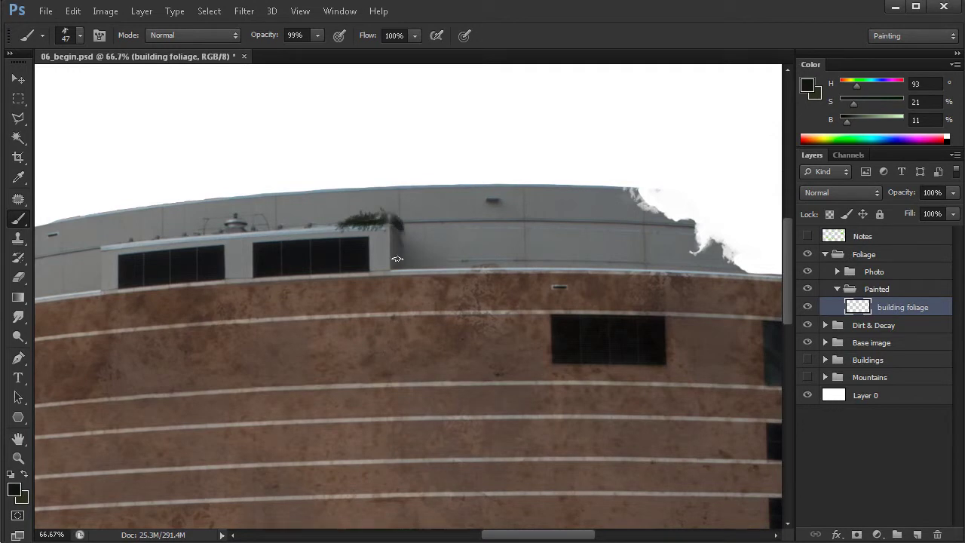
pyautogui.moveTo(397, 259)
pyautogui.mouseDown()
pyautogui.moveTo(394, 241)
pyautogui.moveTo(398, 281)
pyautogui.moveTo(379, 223)
pyautogui.moveTo(279, 224)
pyautogui.moveTo(326, 224)
pyautogui.mouseUp()
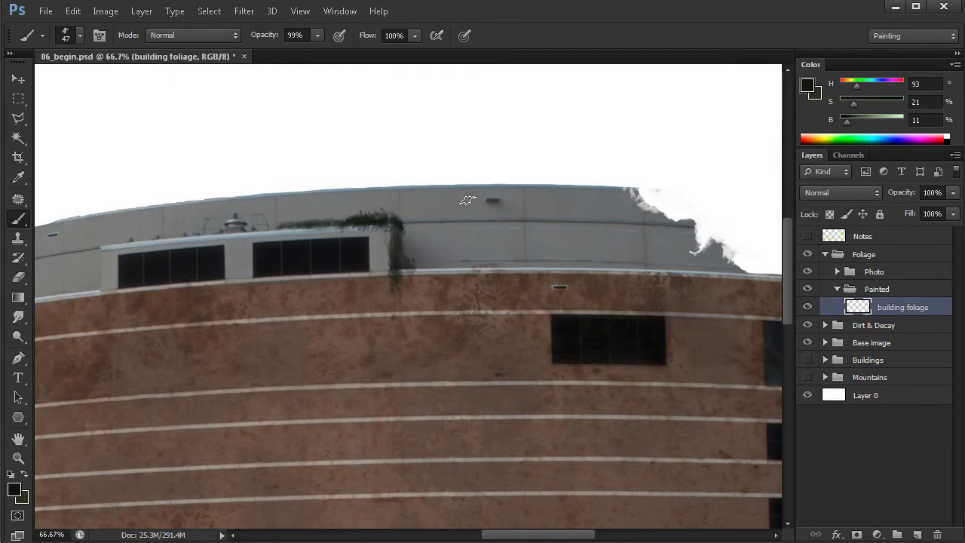
pyautogui.moveTo(601, 188)
pyautogui.mouseDown()
pyautogui.moveTo(563, 187)
pyautogui.moveTo(616, 187)
pyautogui.moveTo(497, 183)
pyautogui.moveTo(482, 202)
pyautogui.mouseUp()
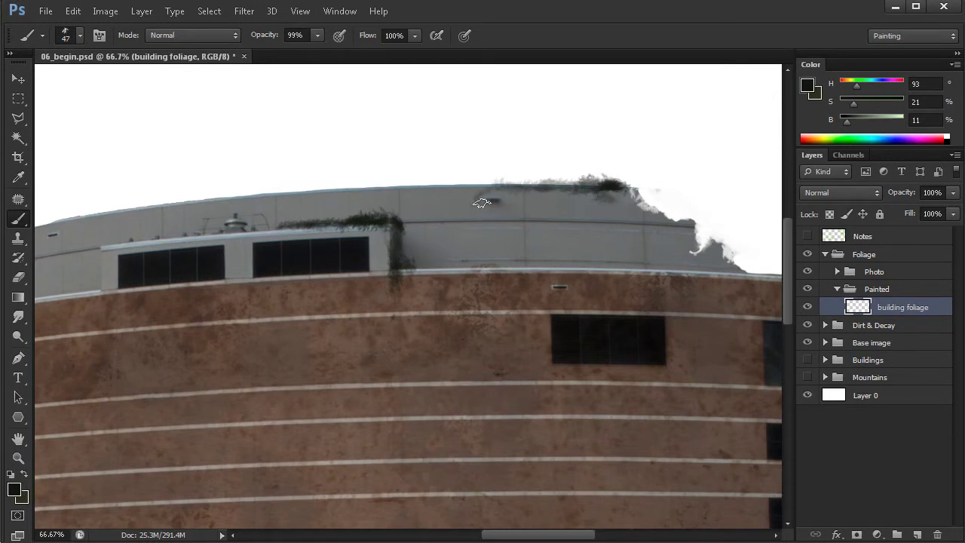
# - Add 35 px foliage to the window box's left corner and between its windows, and extend the right-hand vine down onto the brick
pyautogui.moveTo(454, 323); pyautogui.dragTo(505, 322)
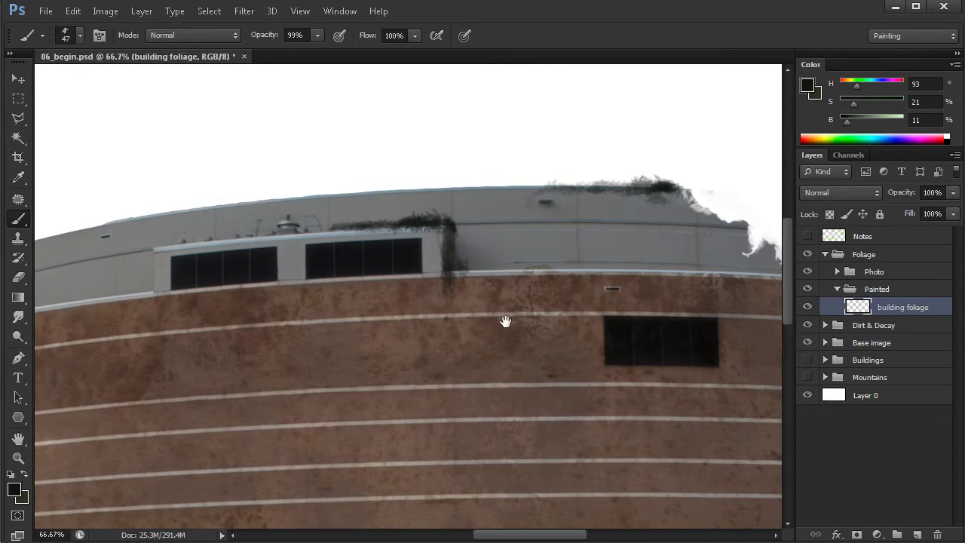
pyautogui.moveTo(190, 243)
pyautogui.mouseDown()
pyautogui.moveTo(151, 257)
pyautogui.moveTo(152, 276)
pyautogui.moveTo(155, 249)
pyautogui.moveTo(183, 244)
pyautogui.moveTo(154, 245)
pyautogui.moveTo(193, 243)
pyautogui.mouseUp()
pyautogui.moveTo(599, 332); pyautogui.dragTo(535, 335)
pyautogui.moveTo(395, 234); pyautogui.dragTo(387, 241)
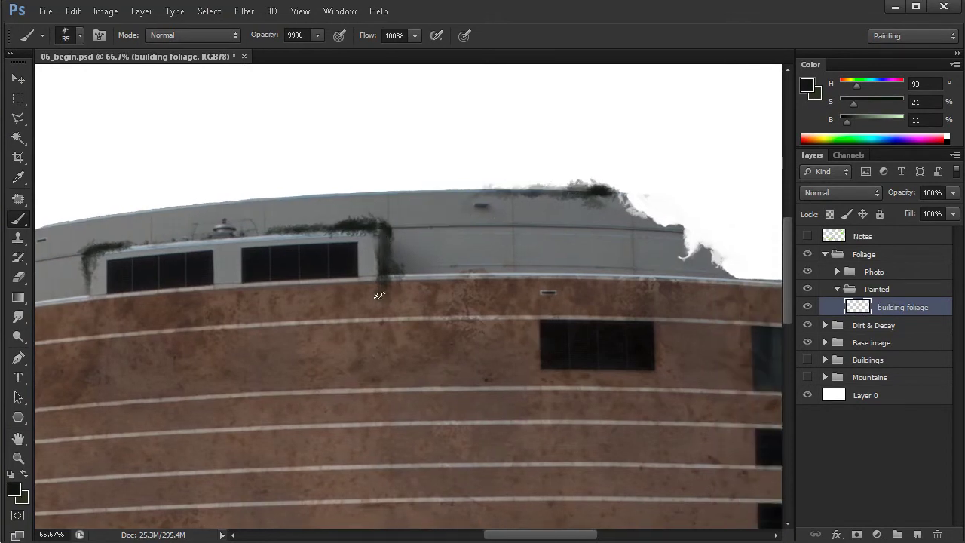
pyautogui.moveTo(379, 295)
pyautogui.mouseDown()
pyautogui.moveTo(377, 315)
pyautogui.moveTo(374, 264)
pyautogui.mouseUp()
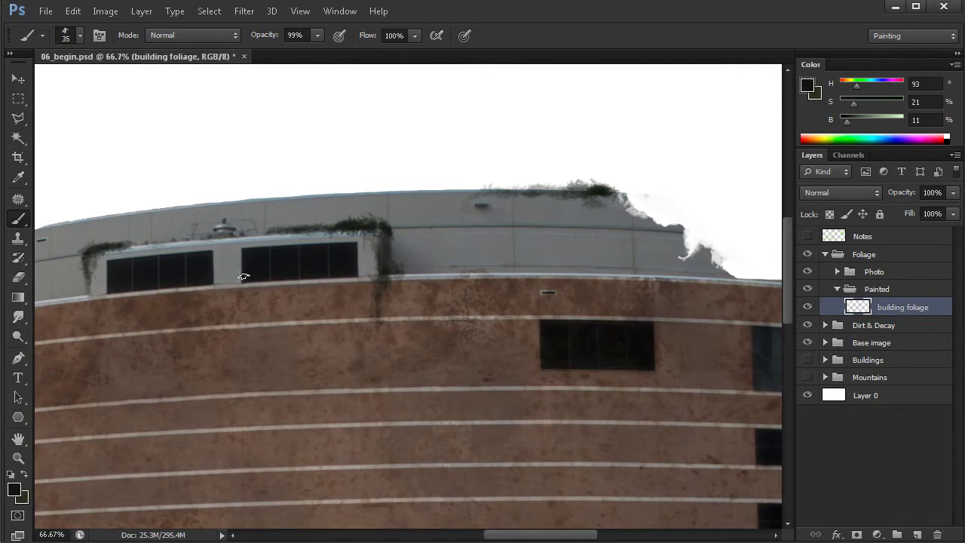
pyautogui.moveTo(230, 276); pyautogui.dragTo(222, 279)
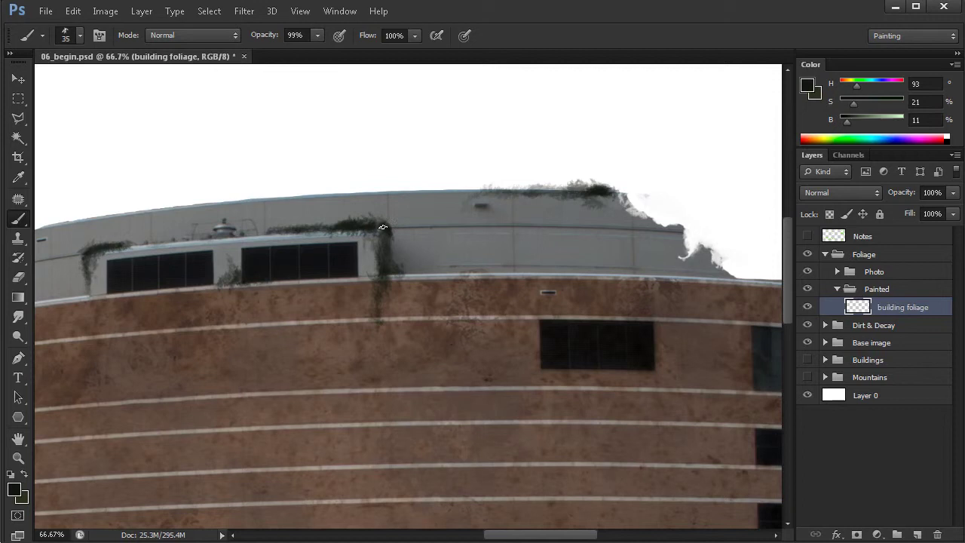
# - Show the Mountains group and paint dark green foliage along the upper roof edge above the window box's right corner
pyautogui.moveTo(392, 239)
pyautogui.mouseDown()
pyautogui.moveTo(420, 202)
pyautogui.moveTo(396, 195)
pyautogui.moveTo(454, 186)
pyautogui.mouseUp()
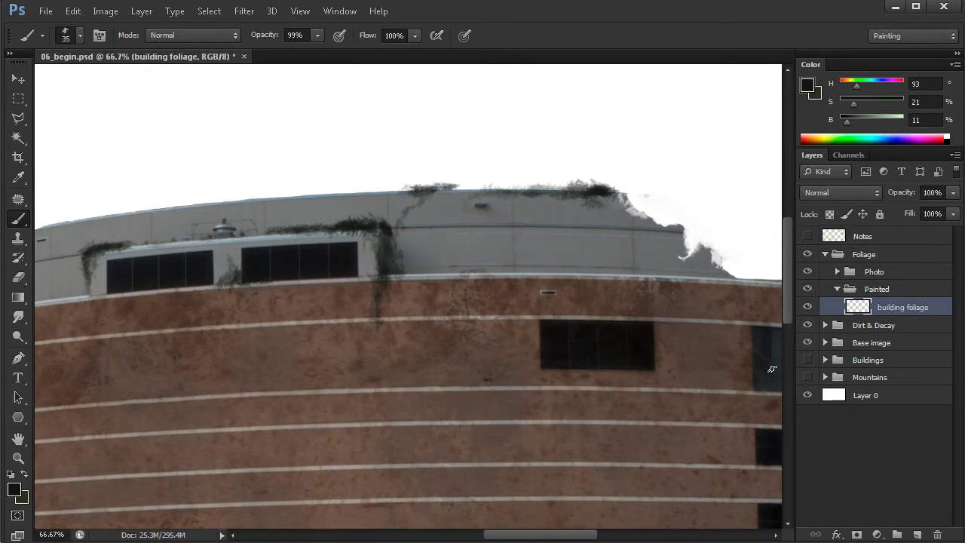
pyautogui.click(807, 377)
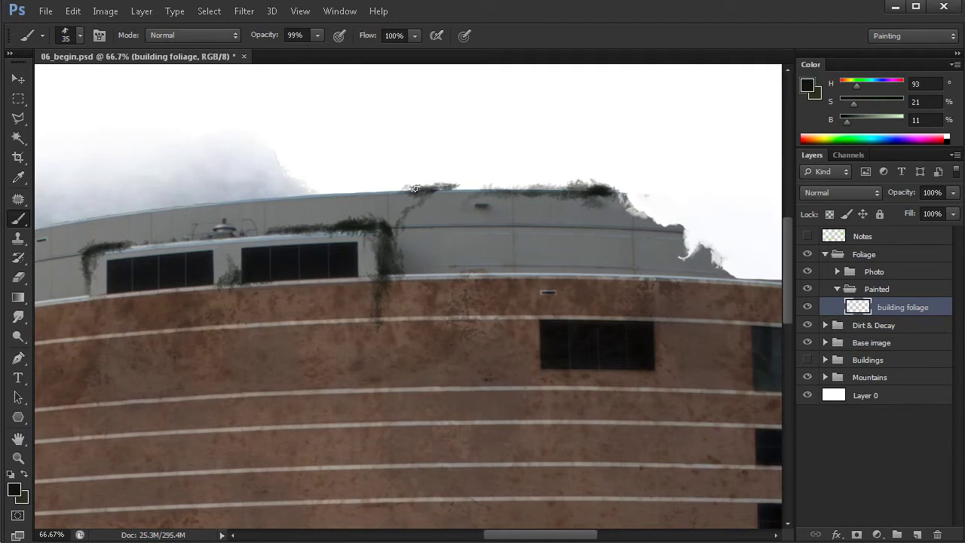
pyautogui.moveTo(414, 188)
pyautogui.mouseDown()
pyautogui.moveTo(474, 189)
pyautogui.moveTo(371, 191)
pyautogui.mouseUp()
pyautogui.moveTo(459, 188); pyautogui.dragTo(489, 187)
# - Paint dark green foliage along the broken edge, base and peak of the gray roof section right of the gap
pyautogui.moveTo(658, 283); pyautogui.dragTo(577, 275)
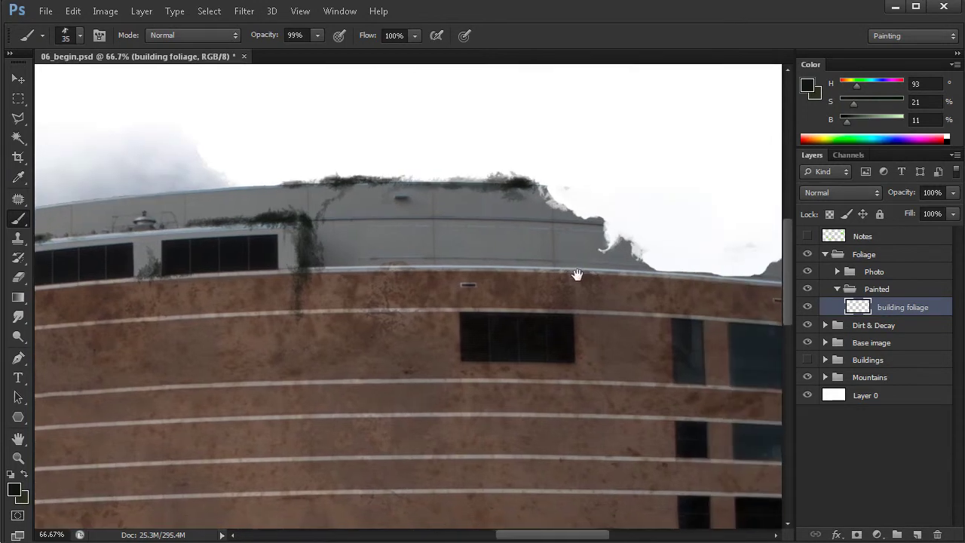
pyautogui.moveTo(600, 314); pyautogui.dragTo(517, 309)
pyautogui.moveTo(673, 256); pyautogui.dragTo(671, 303)
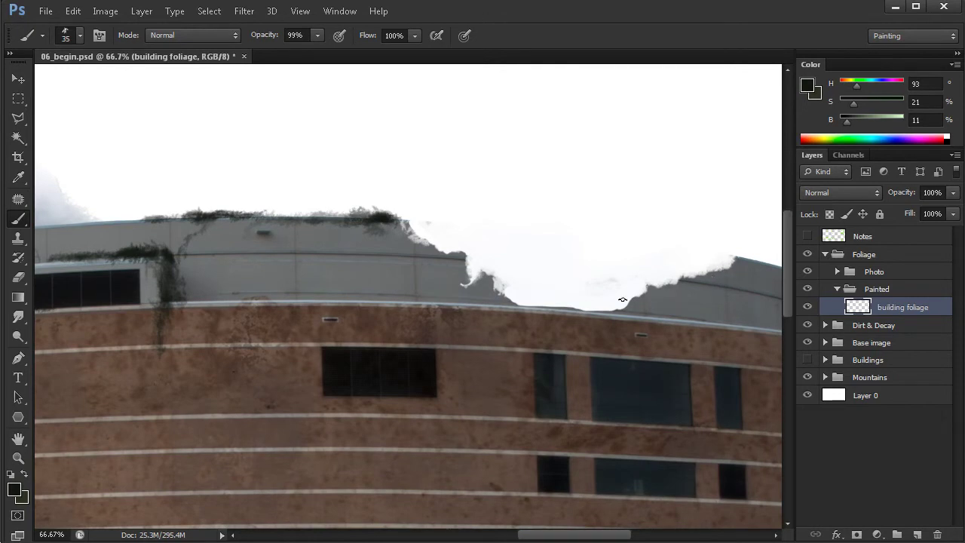
pyautogui.moveTo(625, 302)
pyautogui.mouseDown()
pyautogui.moveTo(608, 305)
pyautogui.moveTo(654, 290)
pyautogui.mouseUp()
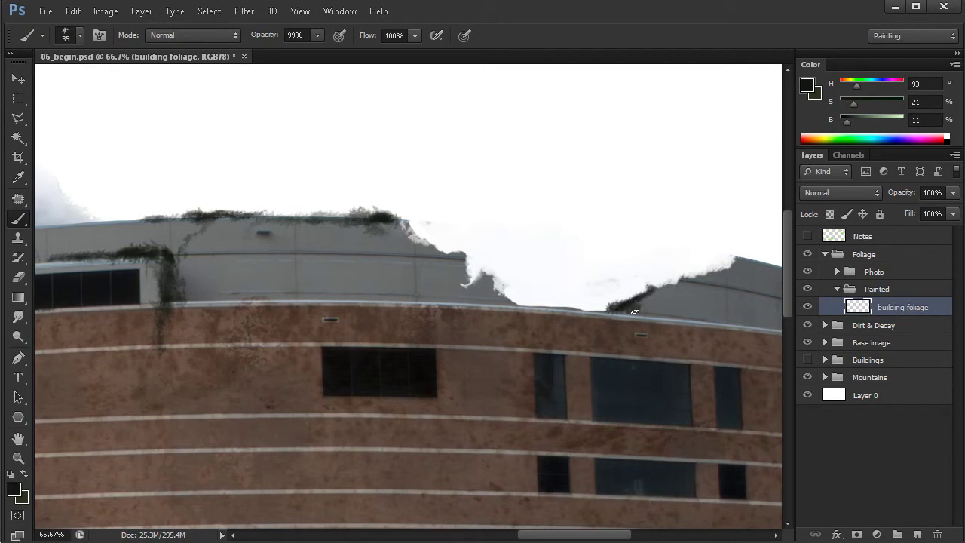
pyautogui.moveTo(606, 311); pyautogui.dragTo(650, 316)
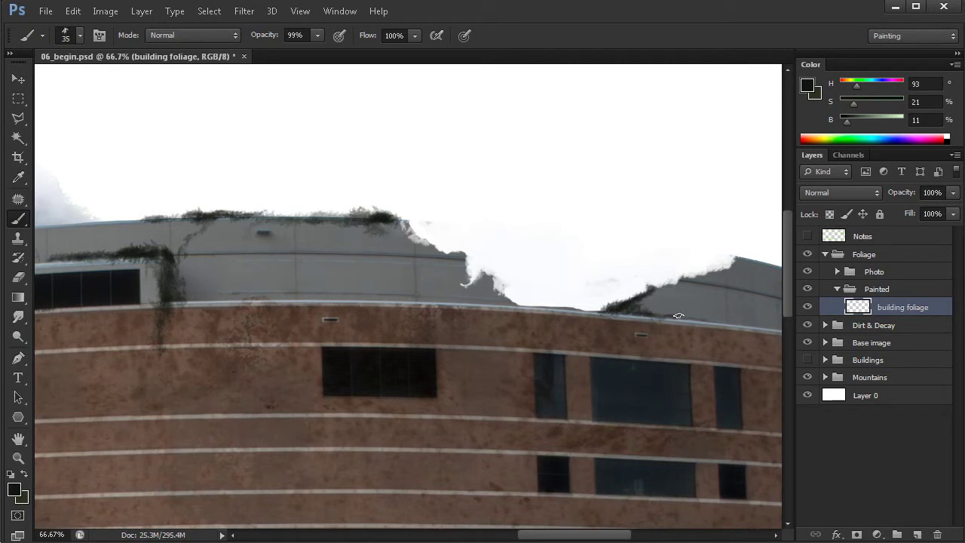
pyautogui.moveTo(701, 276)
pyautogui.mouseDown()
pyautogui.moveTo(725, 268)
pyautogui.moveTo(663, 289)
pyautogui.moveTo(630, 287)
pyautogui.mouseUp()
pyautogui.moveTo(707, 261)
pyautogui.mouseDown()
pyautogui.moveTo(735, 269)
pyautogui.moveTo(708, 267)
pyautogui.moveTo(730, 270)
pyautogui.mouseUp()
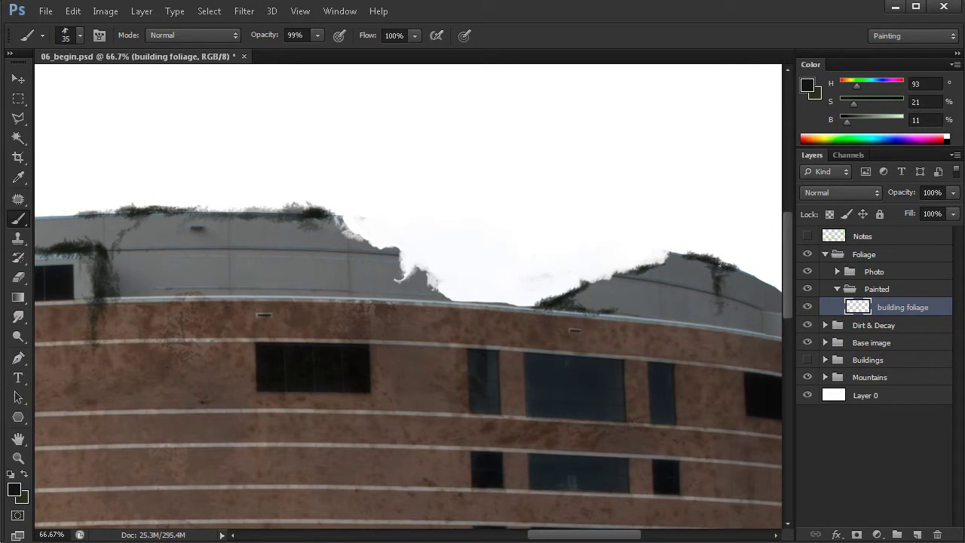
# - Paint dark green foliage along the broken end of the roof left of the gap, with vines hanging down and lighter green highlights
pyautogui.moveTo(447, 327); pyautogui.dragTo(495, 324)
pyautogui.moveTo(420, 306); pyautogui.dragTo(482, 319)
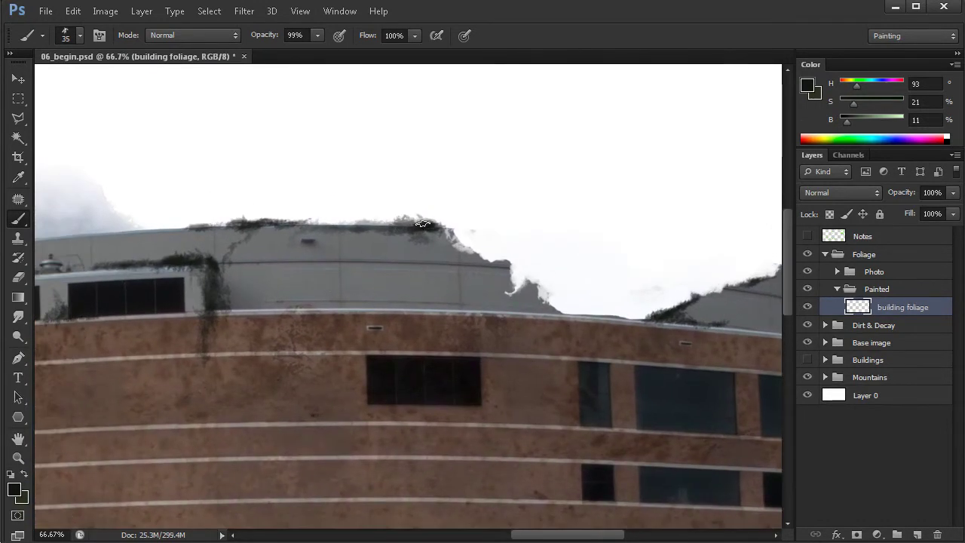
pyautogui.moveTo(422, 224)
pyautogui.mouseDown()
pyautogui.moveTo(342, 225)
pyautogui.moveTo(415, 226)
pyautogui.mouseUp()
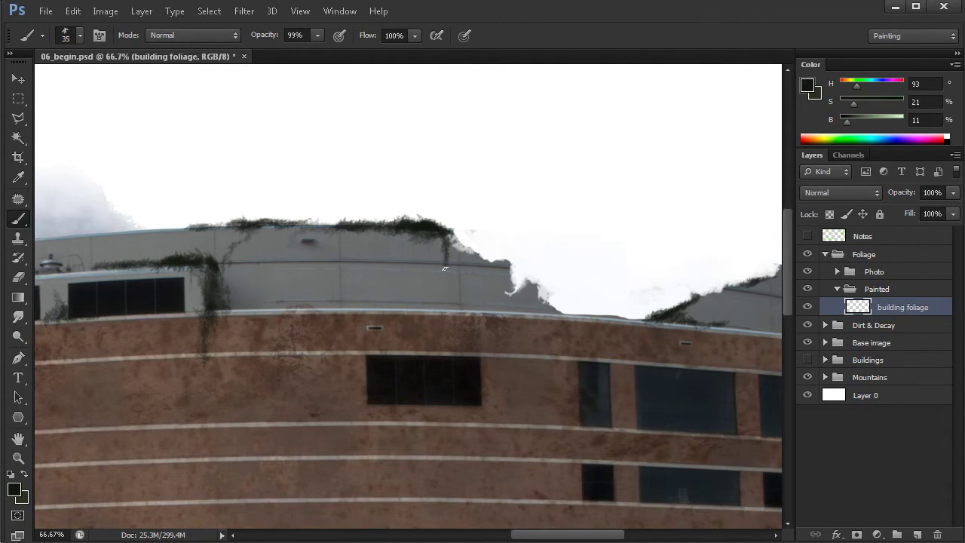
pyautogui.moveTo(444, 268); pyautogui.dragTo(445, 234)
pyautogui.moveTo(445, 277); pyautogui.dragTo(444, 265)
pyautogui.keyDown('alt'); pyautogui.click(406, 290); pyautogui.keyUp('alt')
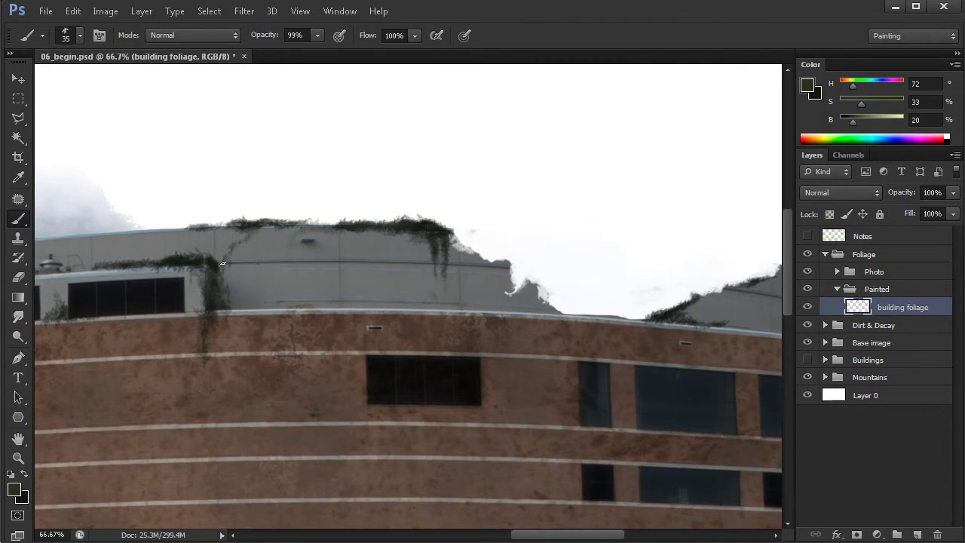
# - Lighten the foreground color to an olive green with hue 66, saturation 38% and brightness 29%
pyautogui.moveTo(231, 334); pyautogui.dragTo(252, 340)
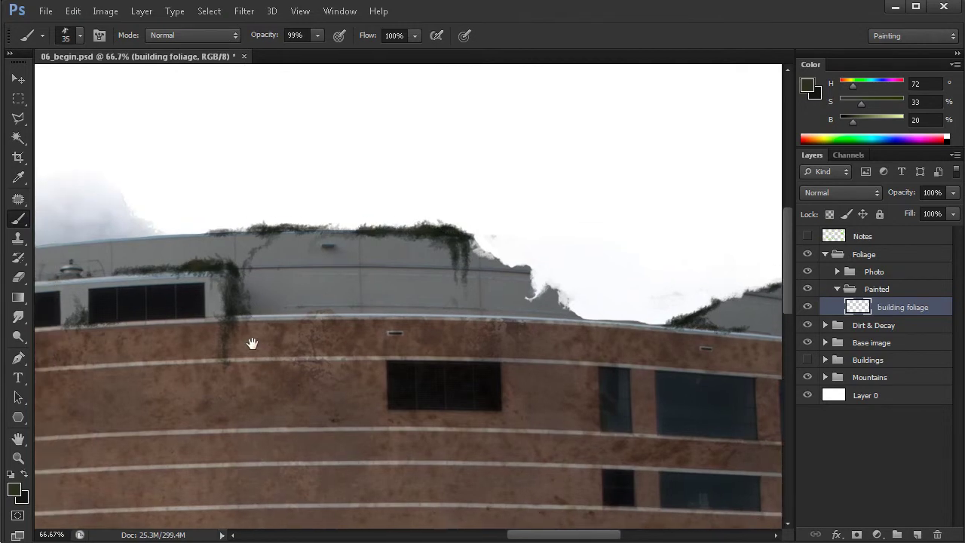
pyautogui.click(16, 492)
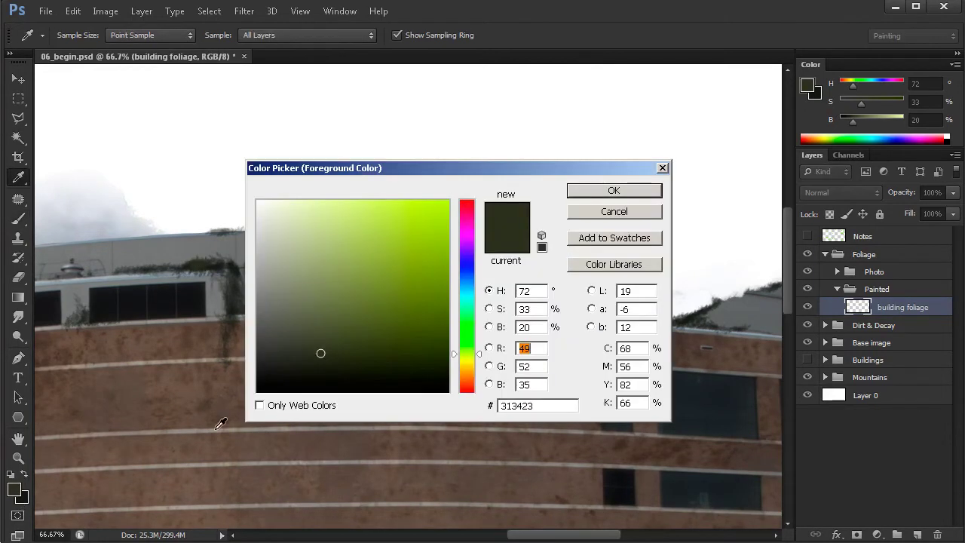
pyautogui.moveTo(319, 352); pyautogui.dragTo(319, 346)
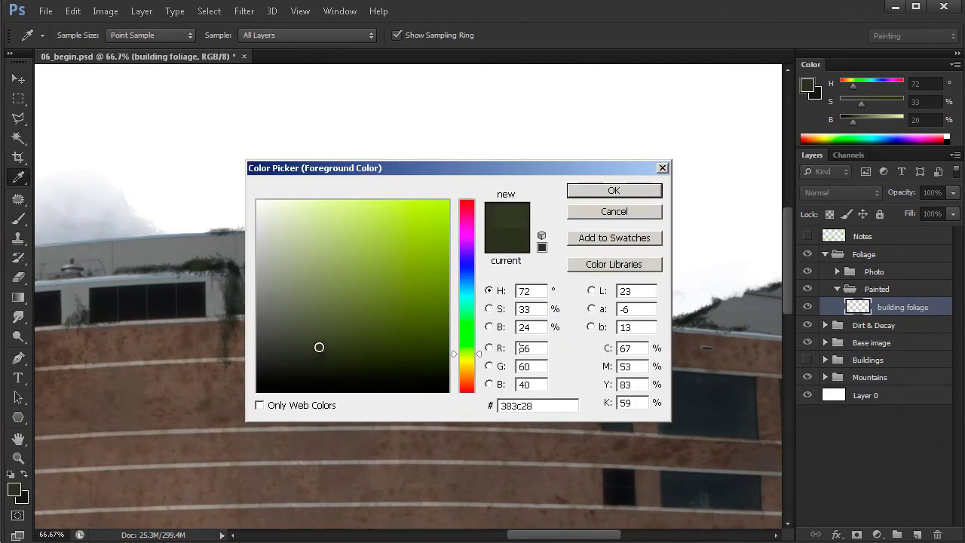
pyautogui.click(581, 191)
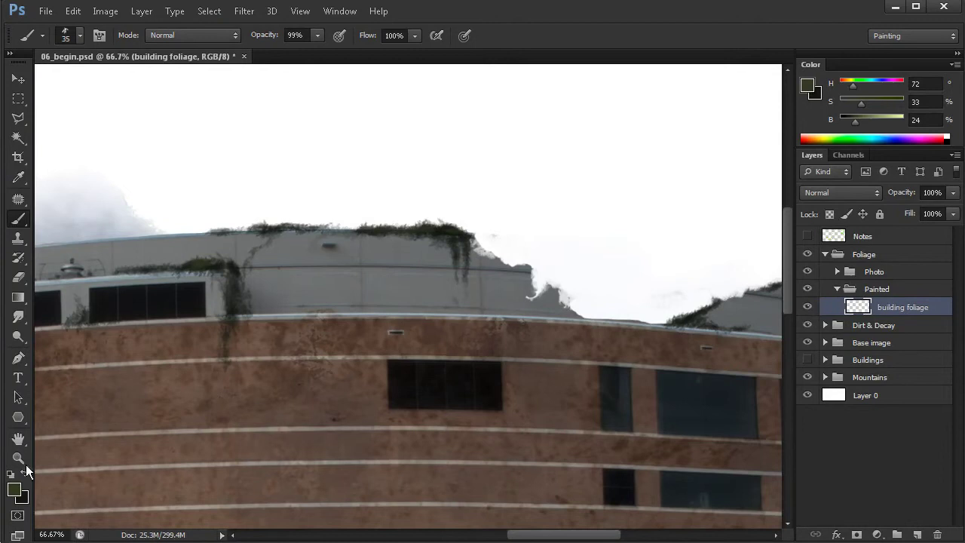
pyautogui.click(14, 489)
pyautogui.moveTo(329, 340); pyautogui.dragTo(331, 336)
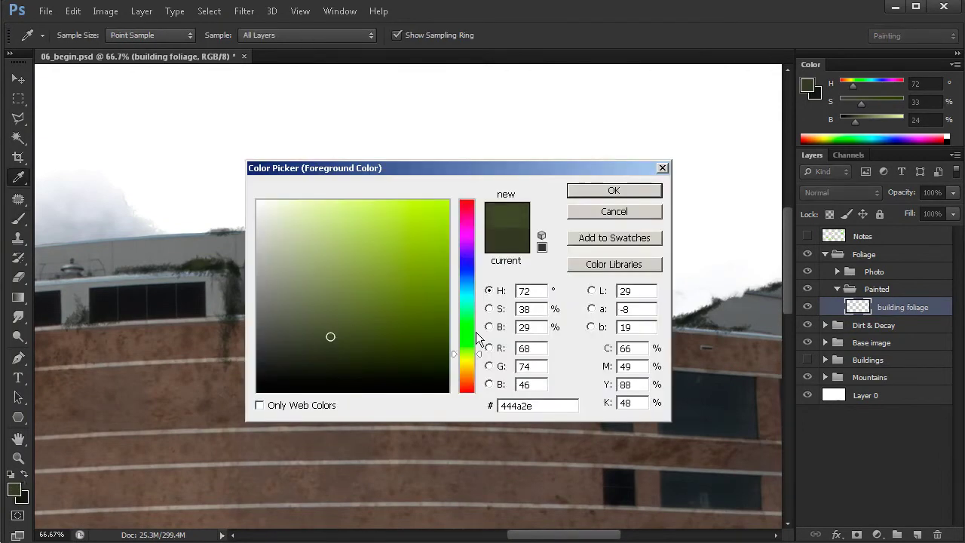
pyautogui.click(467, 356)
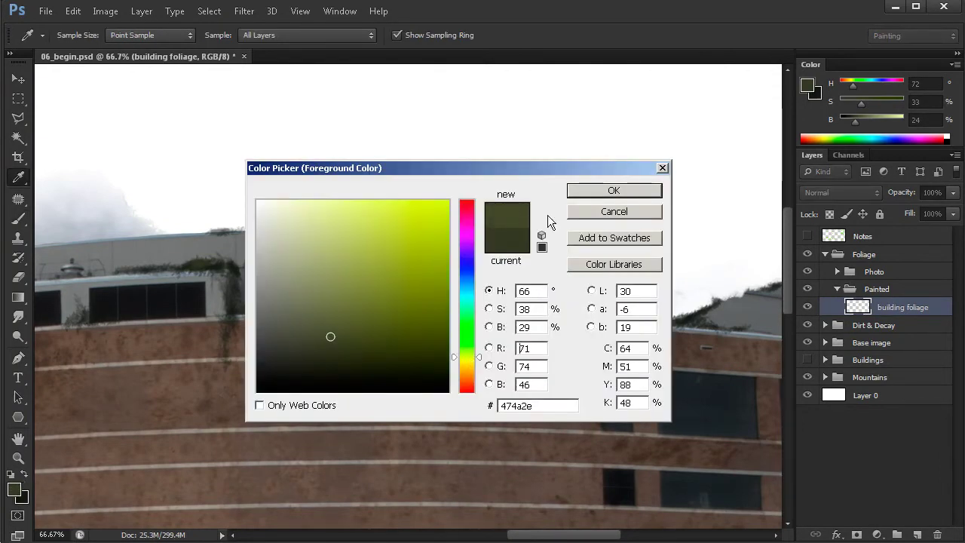
pyautogui.click(613, 190)
pyautogui.press('b')
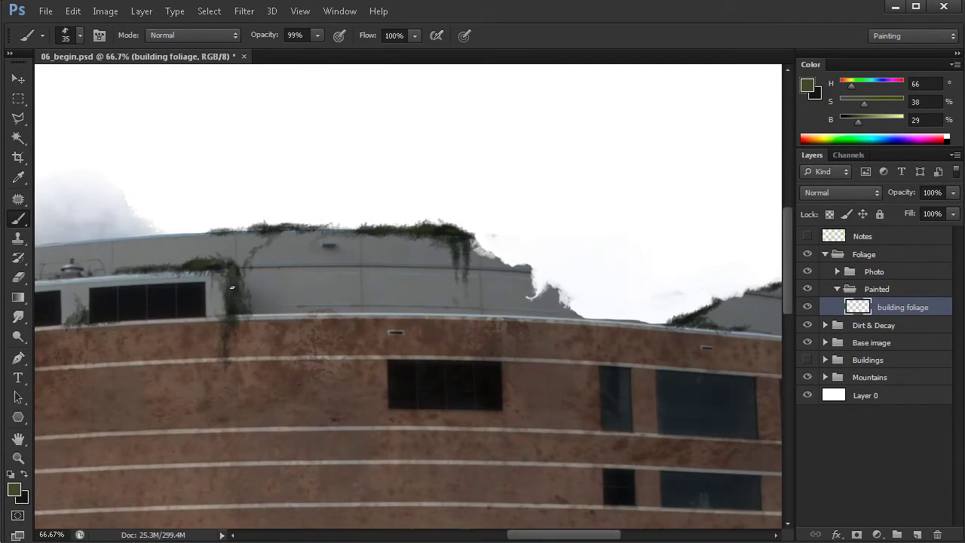
# - Paint olive green highlights over the dark foliage on the rooftop window box's corners and top edge
pyautogui.hscroll(-4, 232, 287)
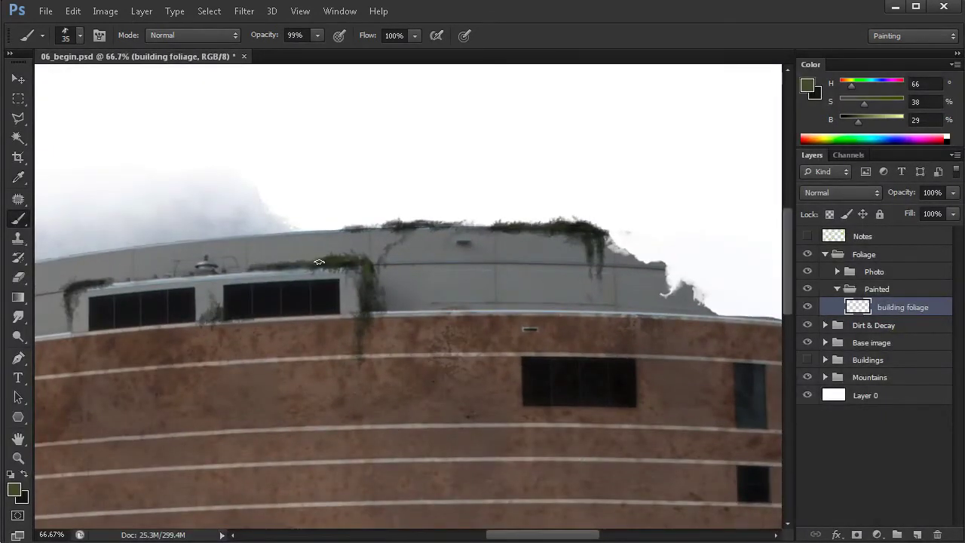
pyautogui.hscroll(-4, 296, 263)
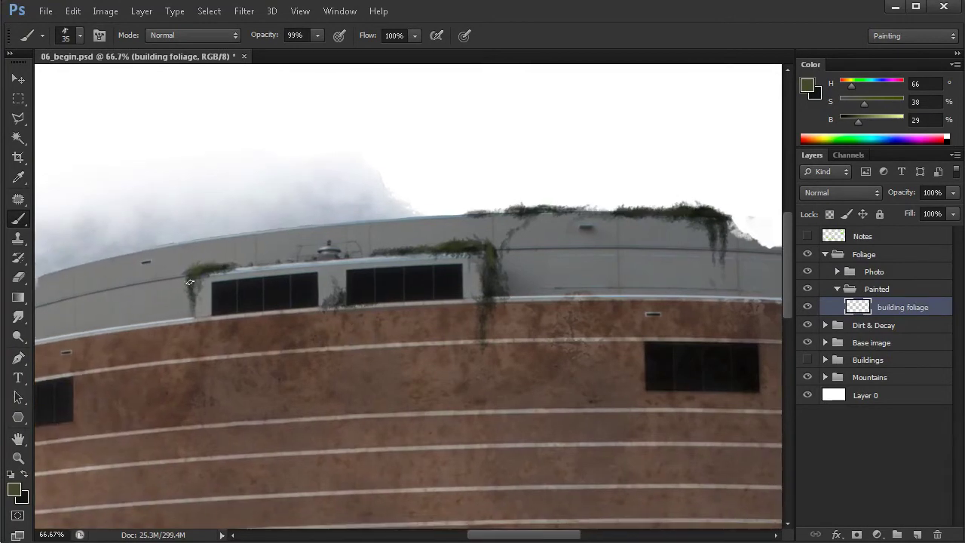
pyautogui.moveTo(441, 412); pyautogui.dragTo(457, 390)
# - Paint dark foliage along the ledge left of the window box and down onto the brick, and olive highlights between its windows
pyautogui.press('x')
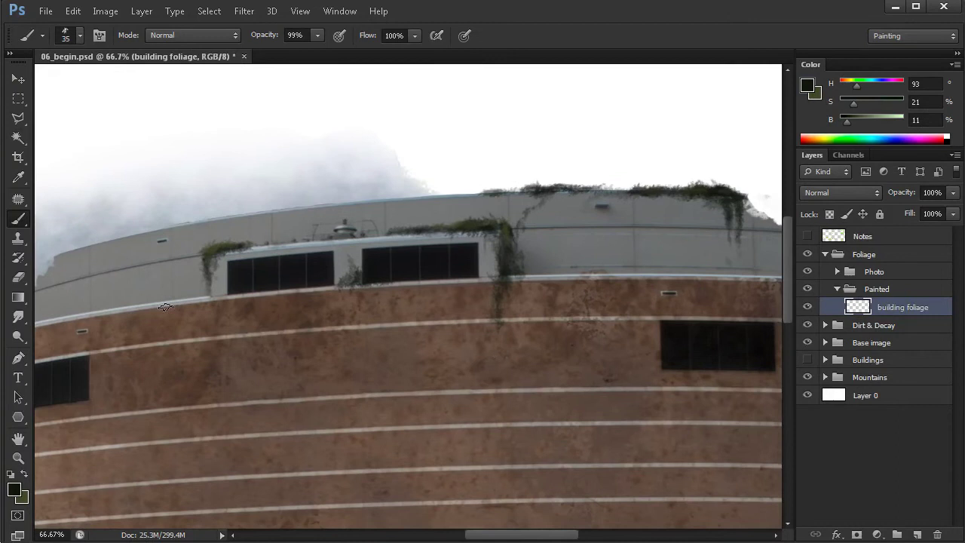
pyautogui.hscroll(-3, 164, 306)
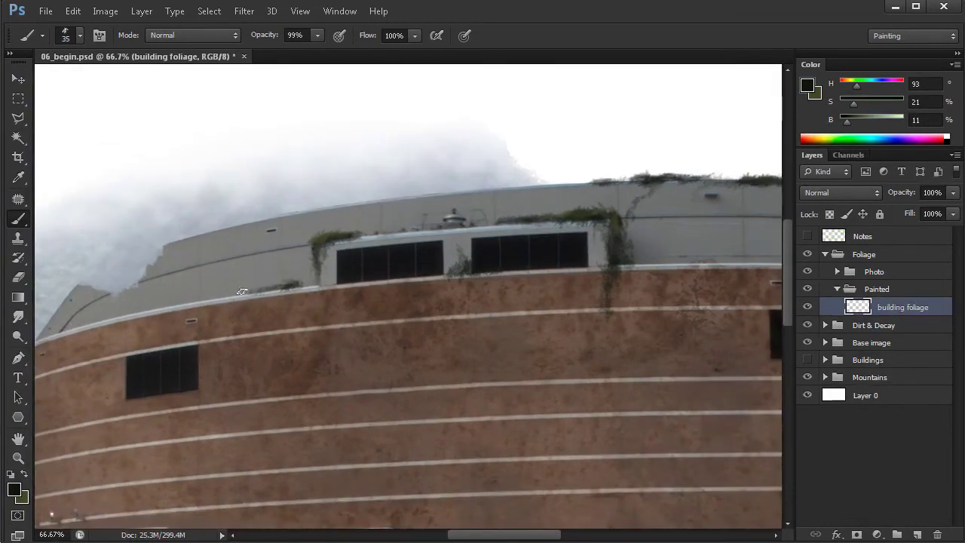
pyautogui.moveTo(241, 291)
pyautogui.mouseDown()
pyautogui.moveTo(301, 286)
pyautogui.moveTo(316, 305)
pyautogui.moveTo(317, 290)
pyautogui.mouseUp()
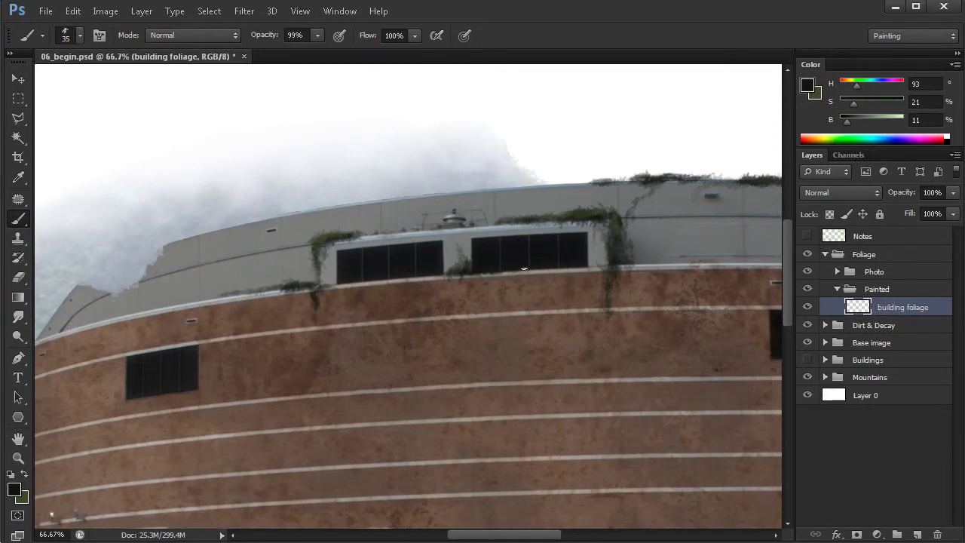
pyautogui.keyDown('alt'); pyautogui.click(467, 263); pyautogui.keyUp('alt')
pyautogui.moveTo(461, 263)
pyautogui.mouseDown()
pyautogui.moveTo(456, 271)
pyautogui.moveTo(473, 268)
pyautogui.mouseUp()
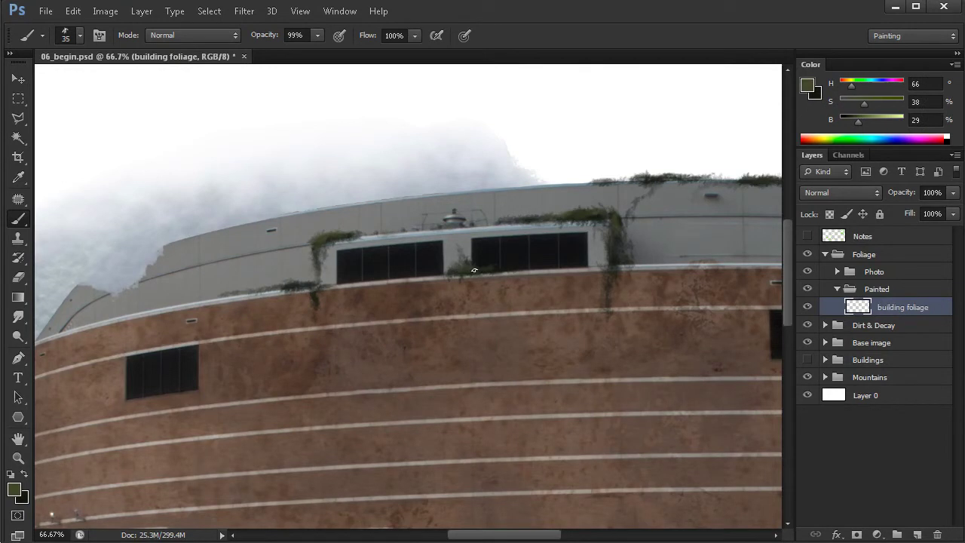
# - Paint dark green foliage along the top of the low brick wall beside the entrance and down its right end
pyautogui.scroll(-2, 554, 390)
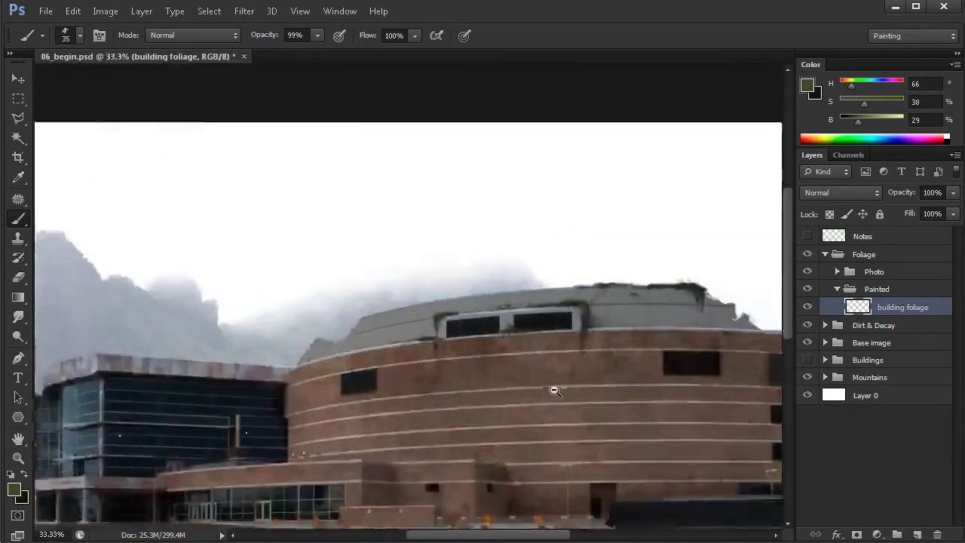
pyautogui.moveTo(544, 407); pyautogui.dragTo(498, 366)
pyautogui.moveTo(556, 370); pyautogui.dragTo(505, 367)
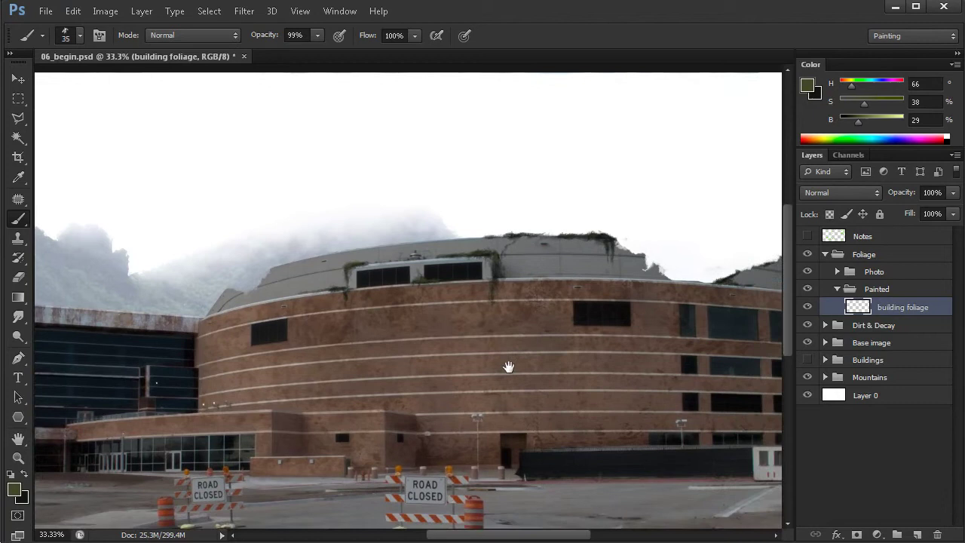
pyautogui.moveTo(599, 272); pyautogui.dragTo(485, 318)
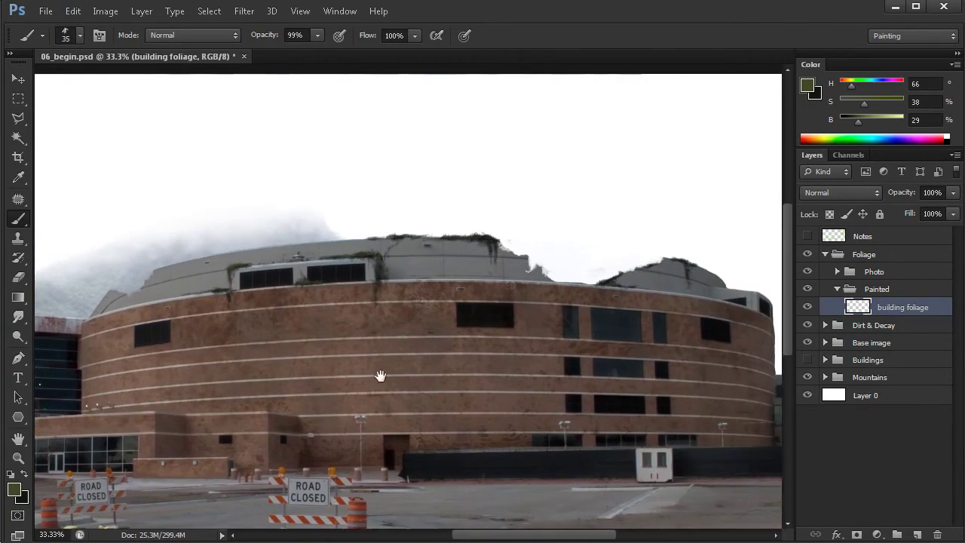
pyautogui.moveTo(351, 370); pyautogui.dragTo(380, 362)
pyautogui.moveTo(273, 415); pyautogui.dragTo(442, 370)
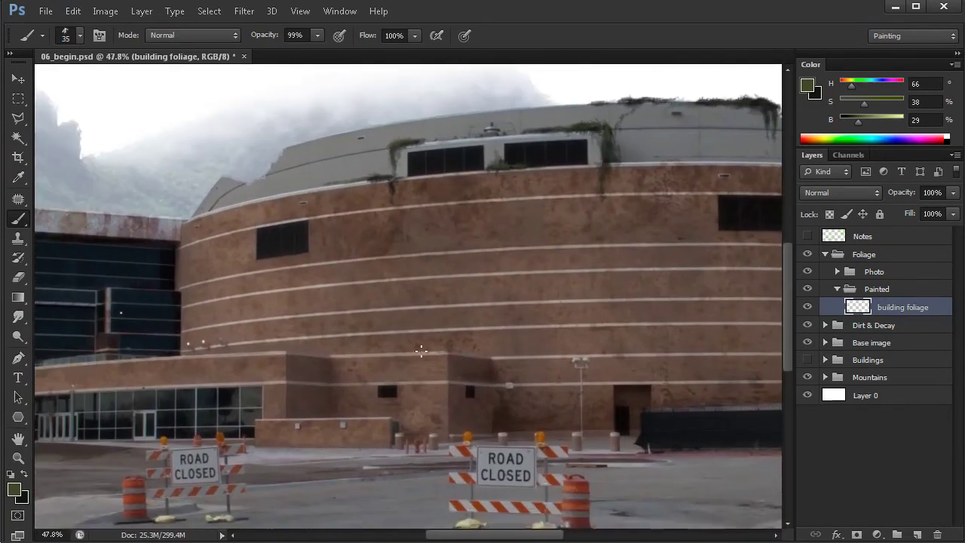
pyautogui.scroll(1, 421, 350)
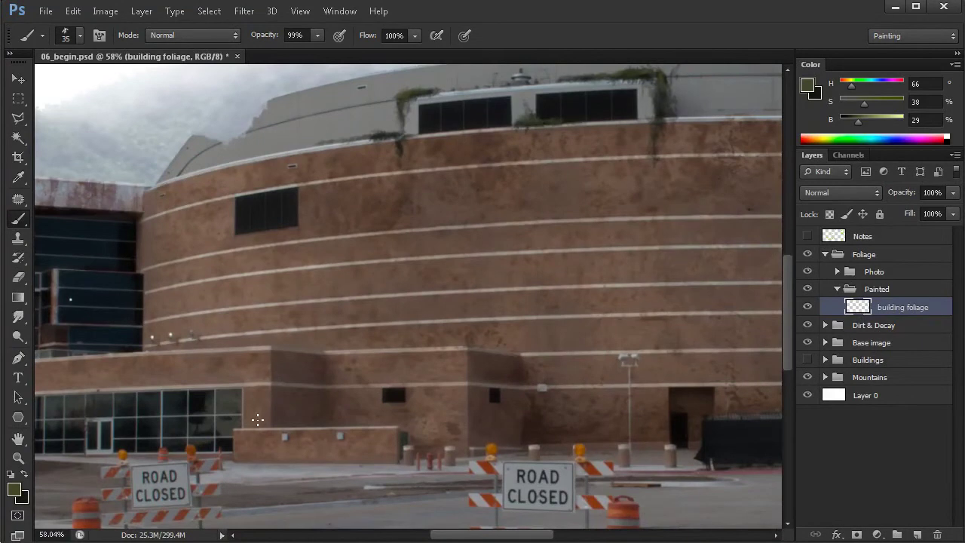
pyautogui.press('x')
pyautogui.moveTo(256, 426)
pyautogui.mouseDown()
pyautogui.moveTo(305, 420)
pyautogui.moveTo(322, 423)
pyautogui.moveTo(295, 427)
pyautogui.moveTo(395, 441)
pyautogui.moveTo(282, 425)
pyautogui.moveTo(361, 424)
pyautogui.mouseUp()
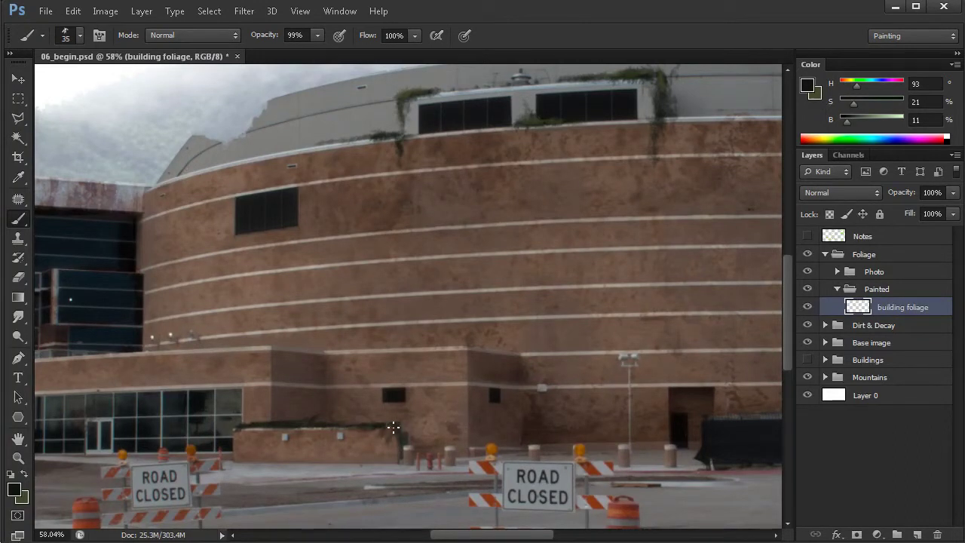
pyautogui.moveTo(282, 462); pyautogui.dragTo(351, 462)
# - Paint 55 px dark foliage along the entrance block's roof edge with a vine down its inner corner, and add olive highlights
pyautogui.scroll(1, 348, 461)
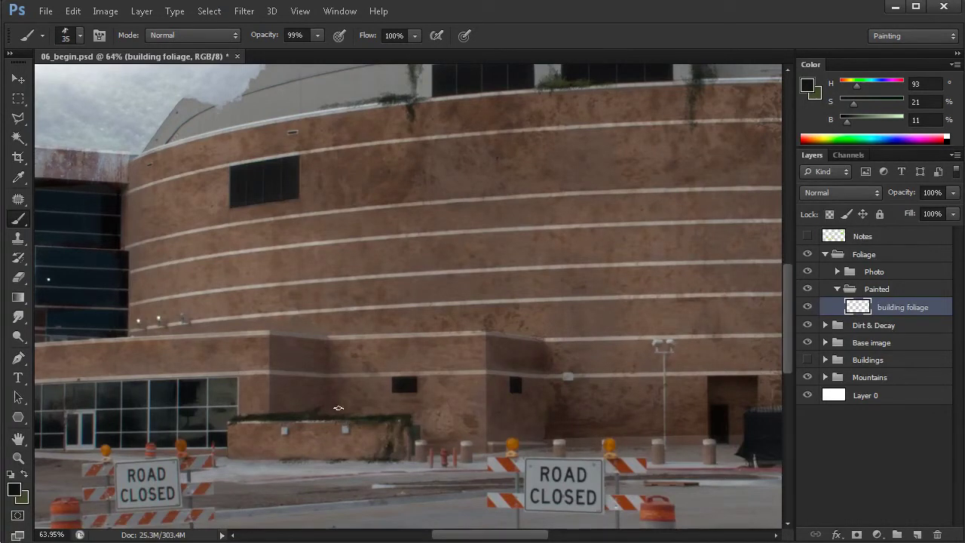
pyautogui.moveTo(282, 343)
pyautogui.mouseDown()
pyautogui.moveTo(329, 362)
pyautogui.moveTo(319, 346)
pyautogui.moveTo(330, 341)
pyautogui.moveTo(318, 347)
pyautogui.moveTo(324, 357)
pyautogui.moveTo(332, 341)
pyautogui.moveTo(318, 388)
pyautogui.moveTo(340, 343)
pyautogui.moveTo(326, 339)
pyautogui.moveTo(311, 353)
pyautogui.moveTo(325, 383)
pyautogui.moveTo(314, 398)
pyautogui.moveTo(318, 354)
pyautogui.moveTo(309, 343)
pyautogui.moveTo(318, 341)
pyautogui.moveTo(310, 336)
pyautogui.moveTo(337, 352)
pyautogui.moveTo(327, 398)
pyautogui.moveTo(329, 344)
pyautogui.moveTo(346, 335)
pyautogui.moveTo(223, 333)
pyautogui.moveTo(322, 333)
pyautogui.mouseUp()
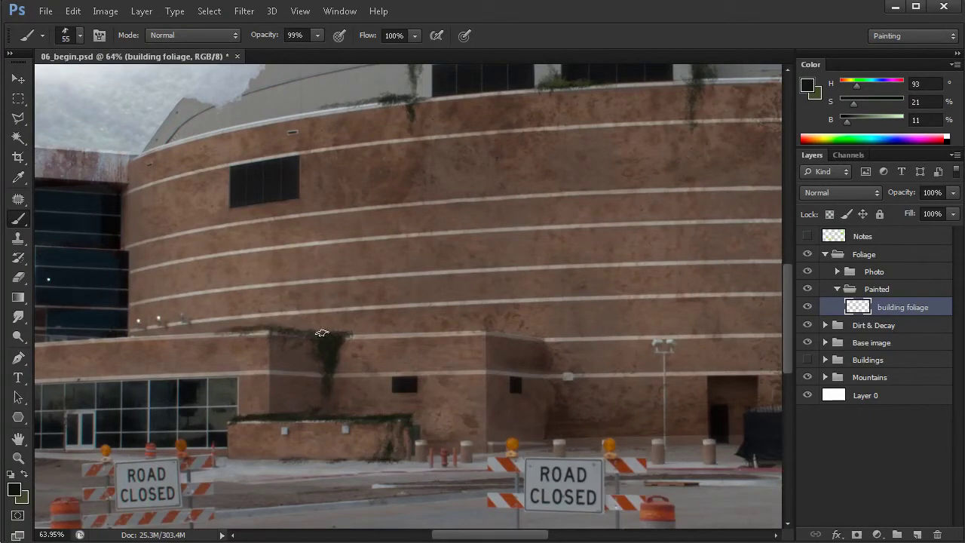
pyautogui.keyDown('alt'); pyautogui.click(330, 336); pyautogui.keyUp('alt')
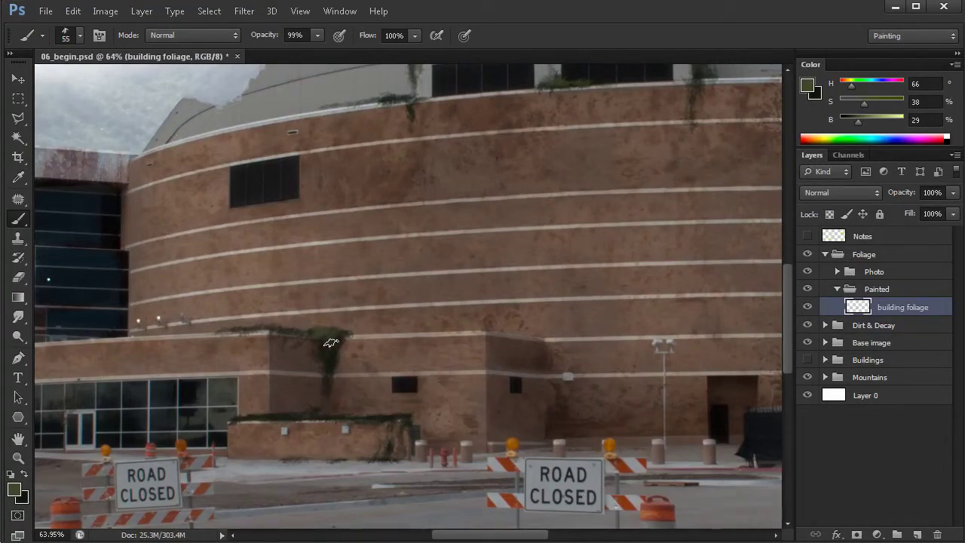
# - Examine the foliage on the entrance block and low wall, both up close and across the whole building
pyautogui.moveTo(402, 385); pyautogui.dragTo(415, 375)
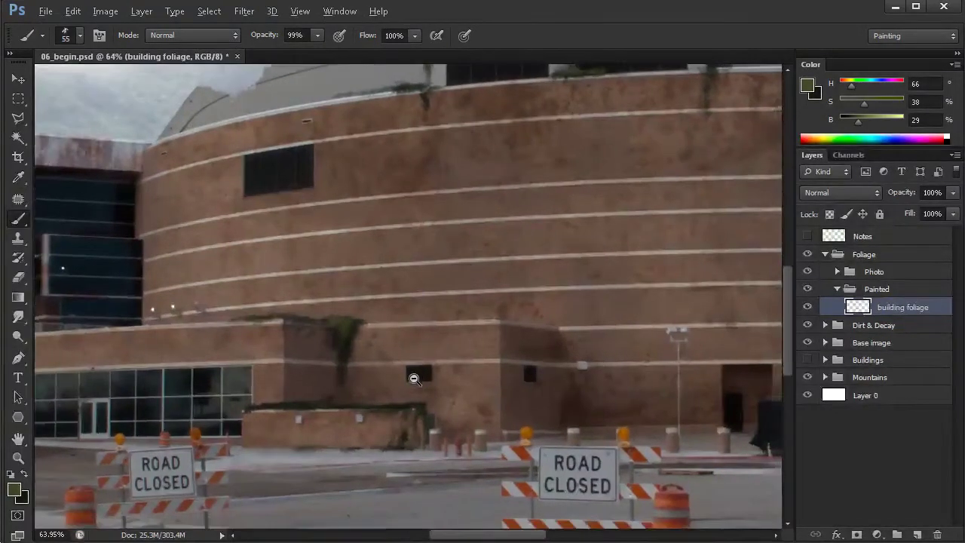
pyautogui.keyDown('alt'); pyautogui.click(415, 380); pyautogui.keyUp('alt')
pyautogui.keyDown('alt'); pyautogui.click(415, 380); pyautogui.keyUp('alt')
pyautogui.keyDown('alt'); pyautogui.click(415, 380); pyautogui.keyUp('alt')
pyautogui.scroll(1, 399, 383)
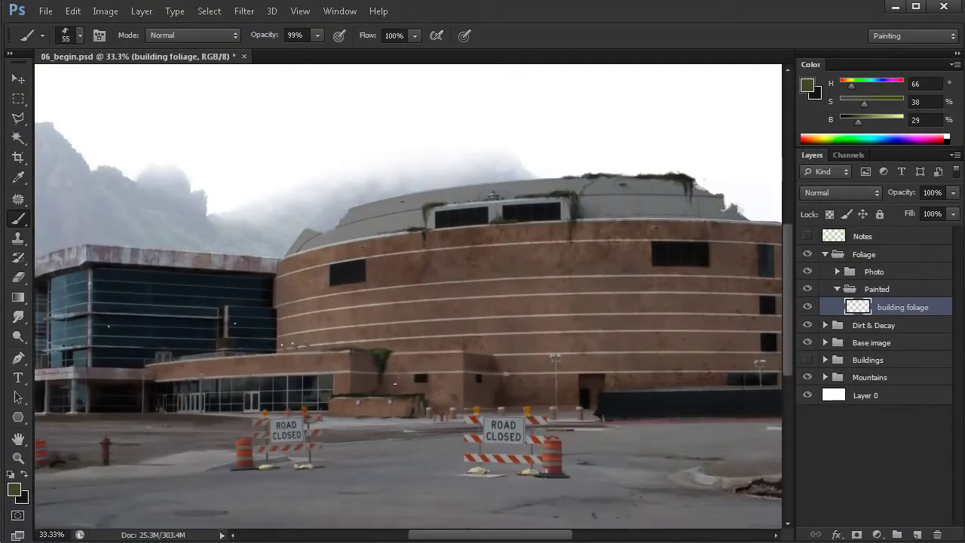
pyautogui.scroll(2, 401, 386)
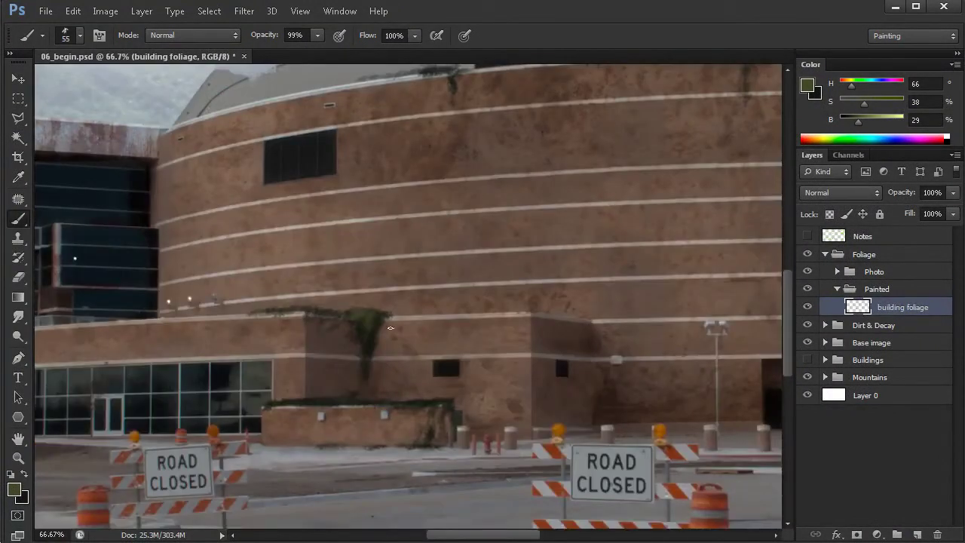
pyautogui.moveTo(433, 393); pyautogui.dragTo(376, 412)
pyautogui.keyDown('alt'); pyautogui.click(383, 402); pyautogui.keyUp('alt')
pyautogui.keyDown('alt'); pyautogui.click(384, 401); pyautogui.keyUp('alt')
pyautogui.moveTo(333, 378); pyautogui.dragTo(454, 391)
pyautogui.scroll(-2, 350, 379)
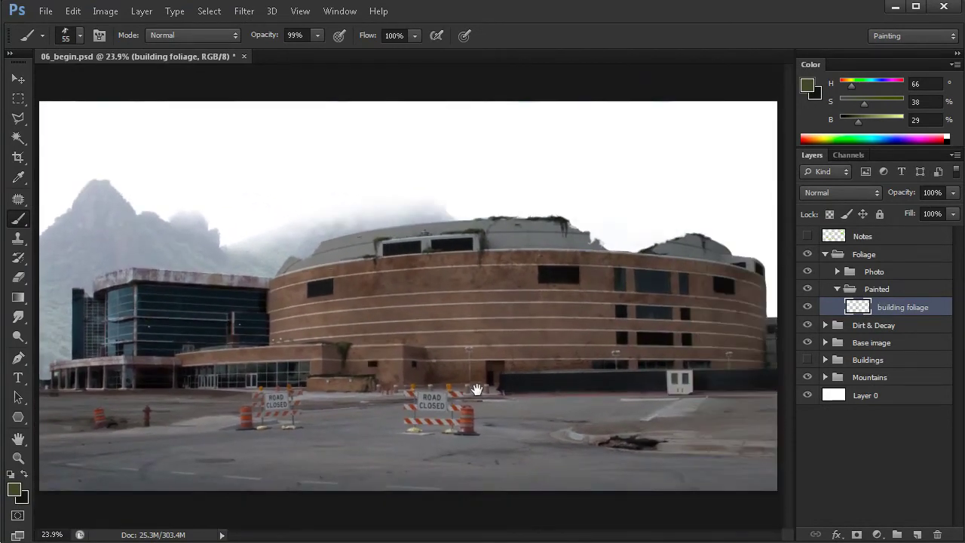
# - Show the Buildings group to compare the overgrown building with the city skyline, and hide it again
pyautogui.scroll(-1, 481, 356)
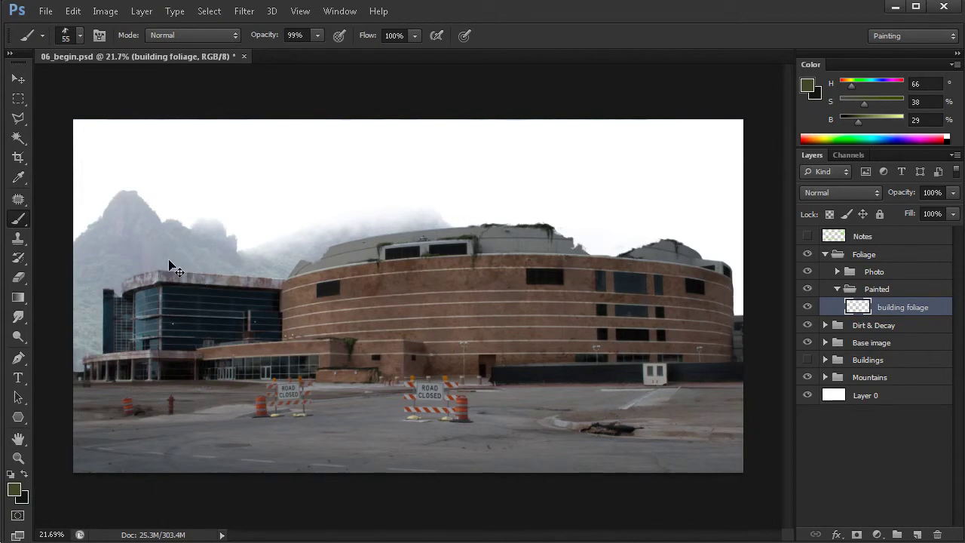
pyautogui.click(806, 360)
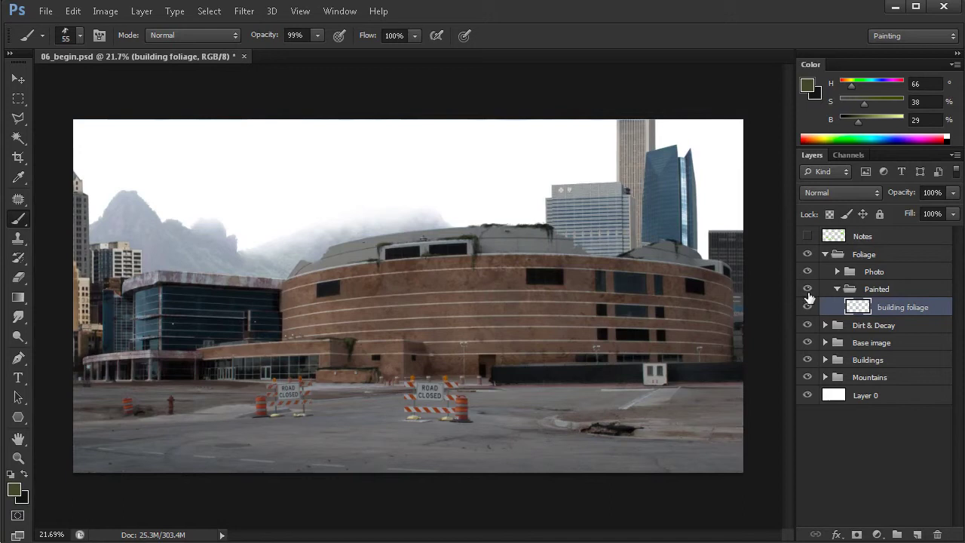
pyautogui.click(808, 359)
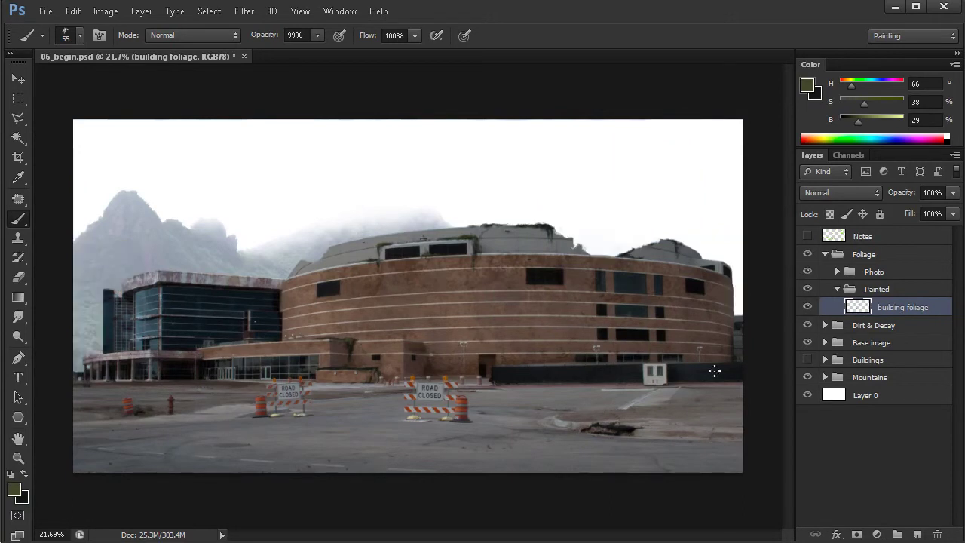
# - Sample the dark green from the entrance block's foliage and paint more of it along that block's roof edge with the 55 px brush
pyautogui.scroll(4, 384, 333)
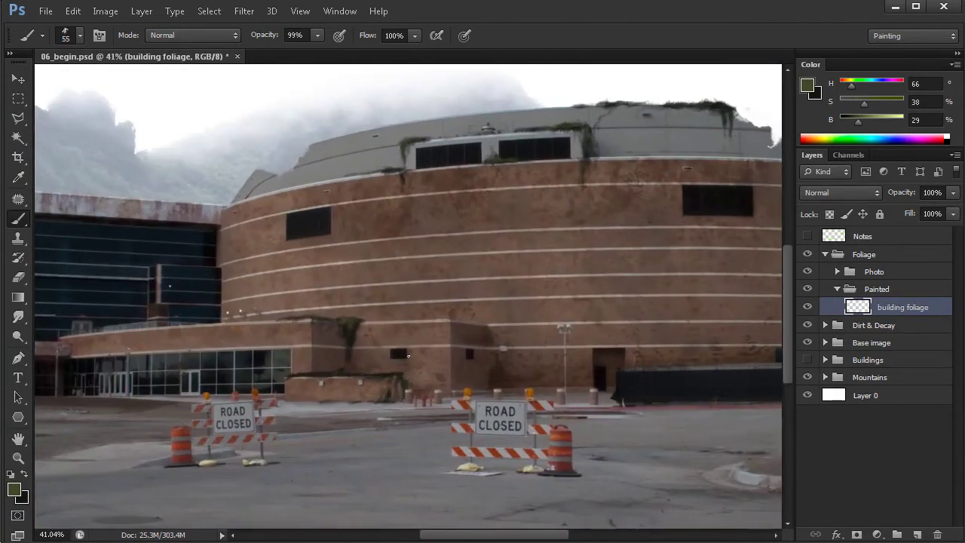
pyautogui.scroll(1, 347, 354)
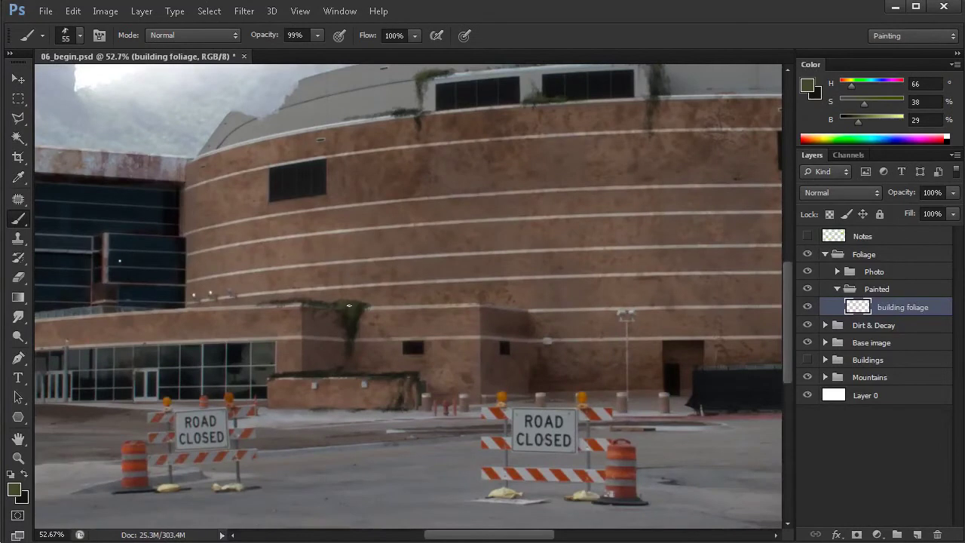
pyautogui.keyDown('alt'); pyautogui.click(348, 311); pyautogui.keyUp('alt')
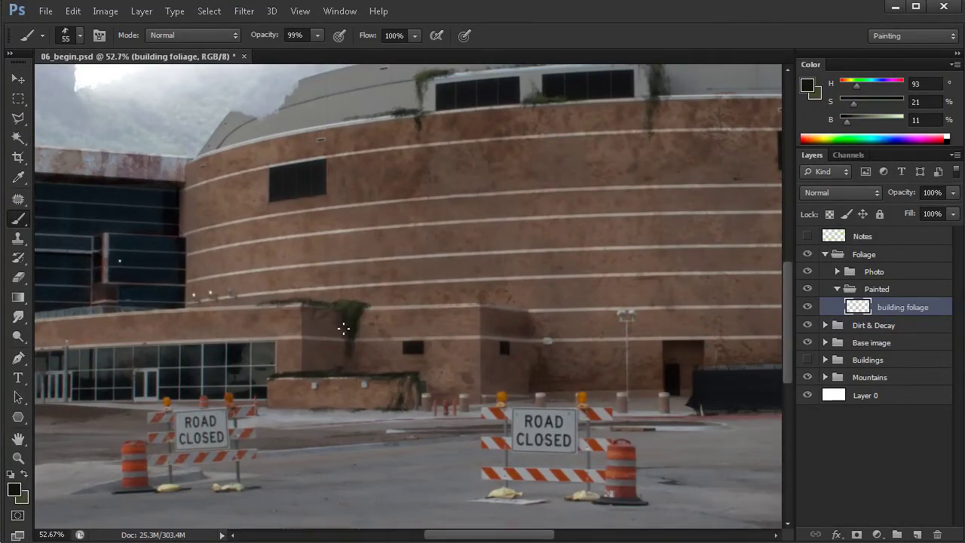
pyautogui.moveTo(308, 379); pyautogui.dragTo(443, 379)
pyautogui.moveTo(390, 303)
pyautogui.mouseDown()
pyautogui.moveTo(354, 305)
pyautogui.moveTo(450, 302)
pyautogui.mouseUp()
pyautogui.moveTo(378, 303)
pyautogui.mouseDown()
pyautogui.moveTo(347, 308)
pyautogui.moveTo(395, 318)
pyautogui.mouseUp()
pyautogui.press('e')
pyautogui.press('b')
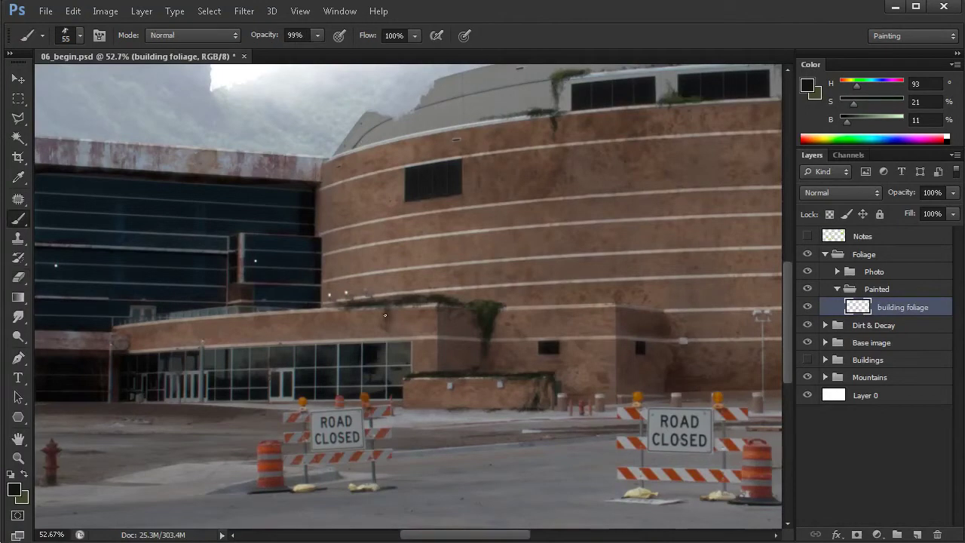
pyautogui.moveTo(591, 245)
pyautogui.mouseDown()
pyautogui.moveTo(562, 233)
pyautogui.moveTo(400, 281)
pyautogui.mouseUp()
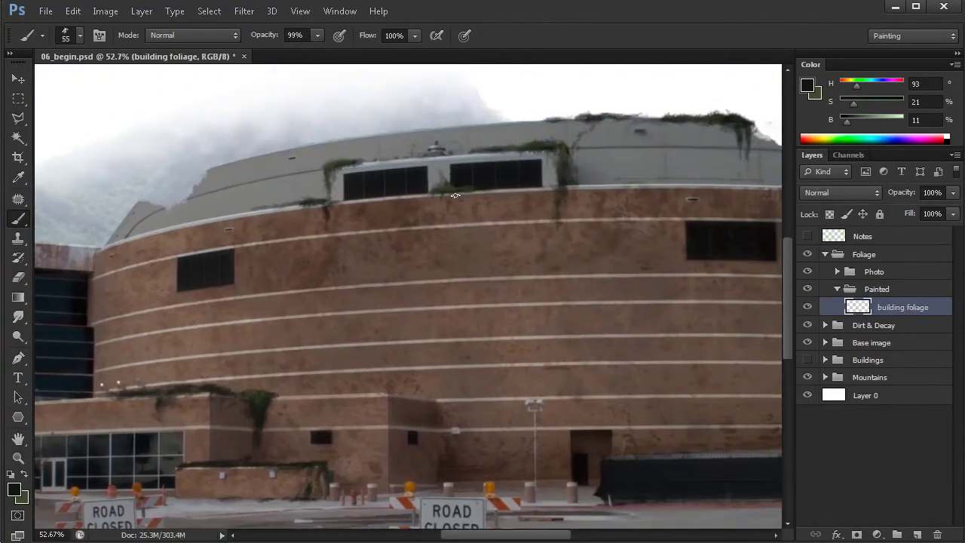
pyautogui.moveTo(462, 196)
pyautogui.mouseDown()
pyautogui.moveTo(474, 221)
pyautogui.moveTo(555, 198)
pyautogui.mouseUp()
pyautogui.hotkey('ctrl', 'z')
pyautogui.moveTo(457, 196); pyautogui.dragTo(563, 186)
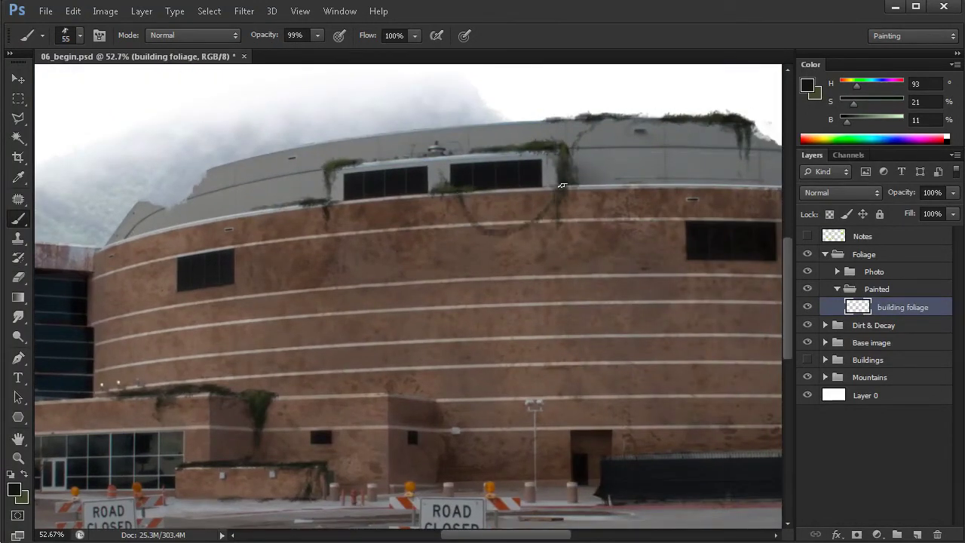
pyautogui.moveTo(540, 275); pyautogui.dragTo(511, 285)
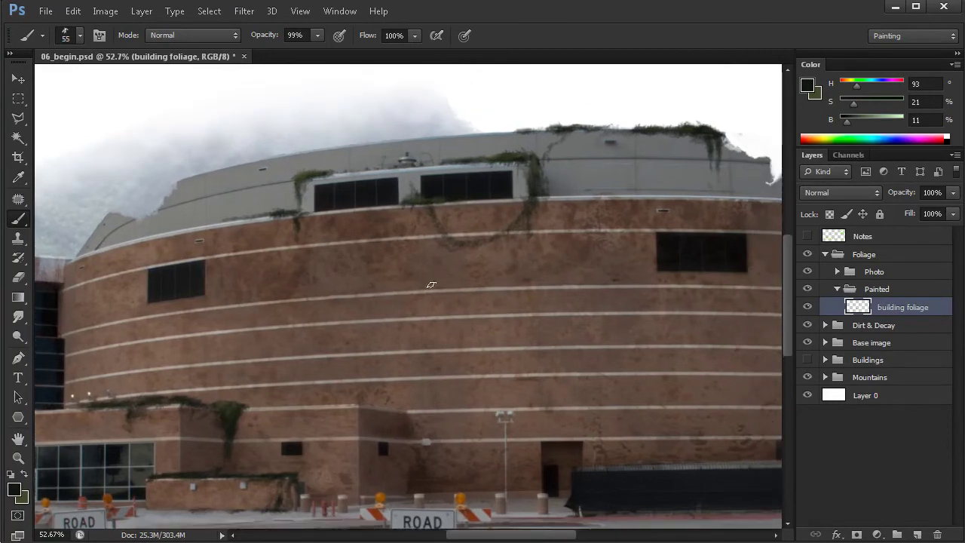
pyautogui.hotkey('ctrl', 'z')
# - Choose the 100 px Leaves 01 brush preset for painting vines
pyautogui.rightClick(367, 240)
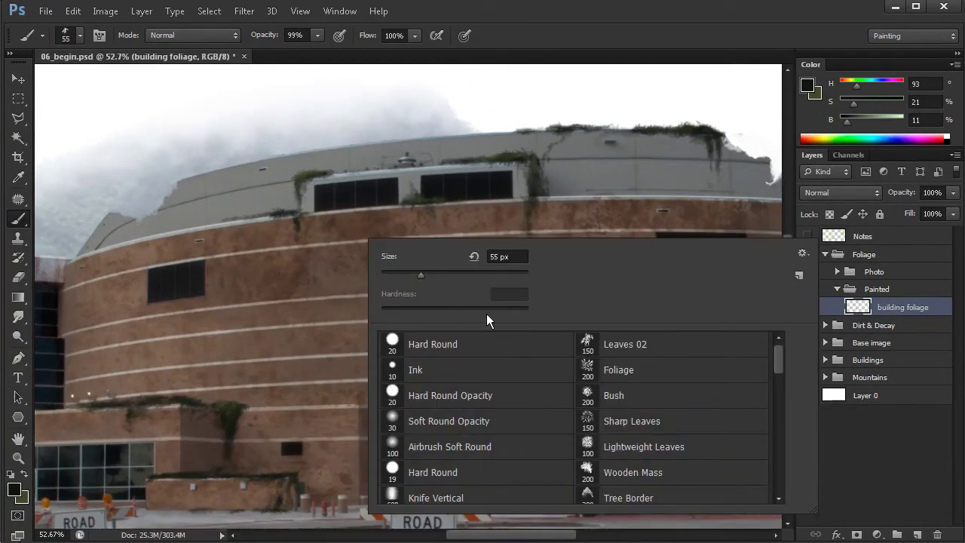
pyautogui.scroll(-3, 779, 365)
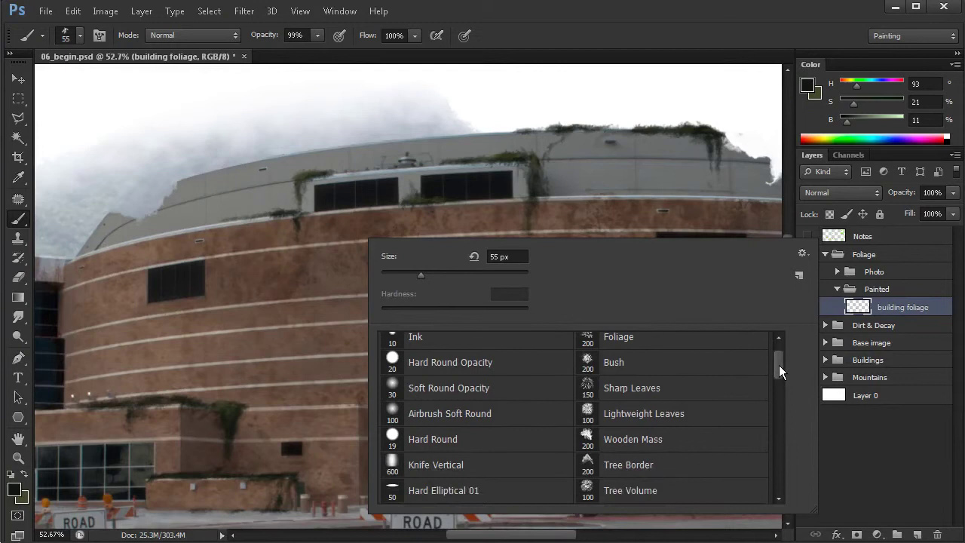
pyautogui.scroll(3, 778, 370)
pyautogui.scroll(-3, 778, 361)
pyautogui.moveTo(778, 373); pyautogui.dragTo(781, 476)
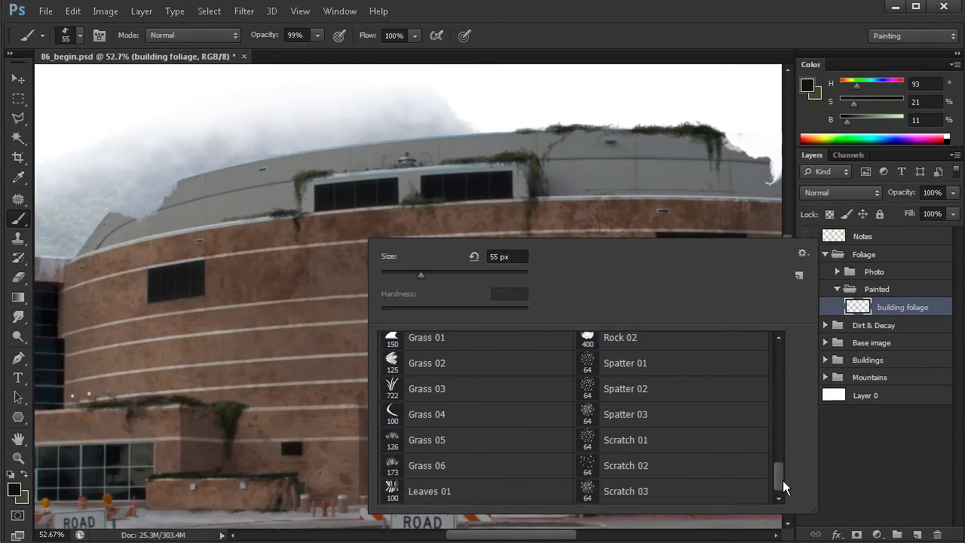
pyautogui.click(388, 489)
pyautogui.click(345, 303)
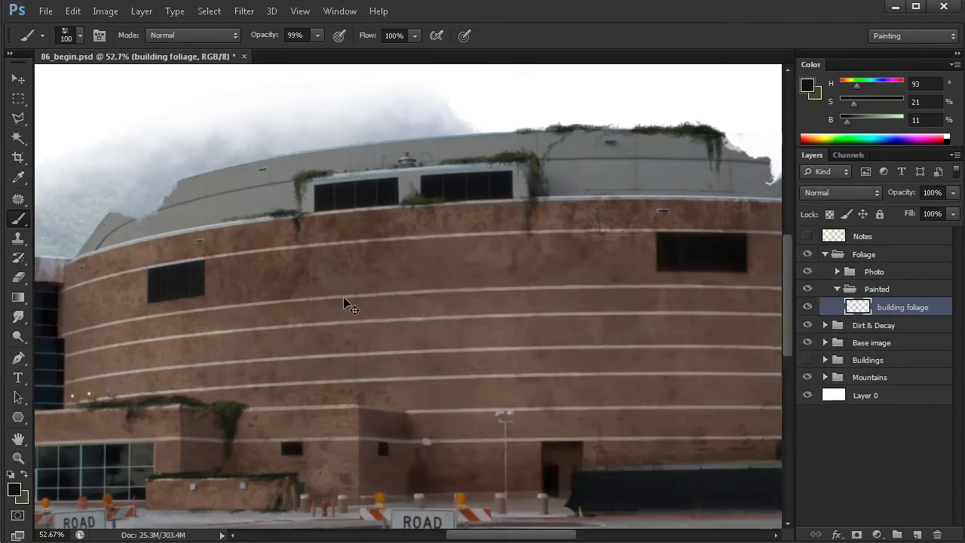
pyautogui.scroll(2, 499, 262)
pyautogui.moveTo(453, 261)
pyautogui.mouseDown()
pyautogui.moveTo(435, 262)
pyautogui.moveTo(463, 407)
pyautogui.mouseUp()
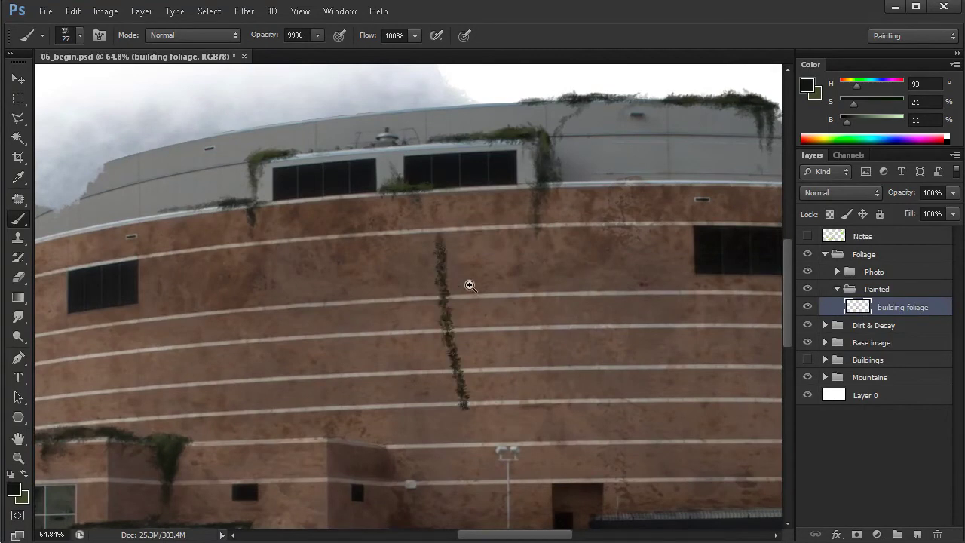
pyautogui.scroll(4, 469, 282)
pyautogui.hotkey('ctrl', 'z')
pyautogui.moveTo(394, 285)
pyautogui.mouseDown()
pyautogui.moveTo(630, 270)
pyautogui.moveTo(575, 279)
pyautogui.moveTo(515, 334)
pyautogui.mouseUp()
pyautogui.hotkey('ctrl', 'z')
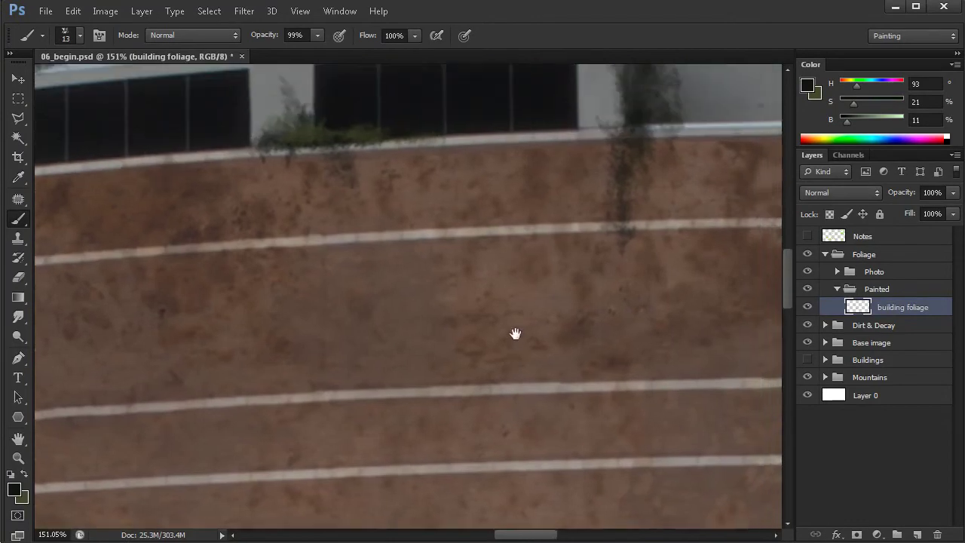
pyautogui.moveTo(323, 144); pyautogui.dragTo(456, 224)
pyautogui.scroll(-2, 548, 339)
pyautogui.hotkey('ctrl', 'z')
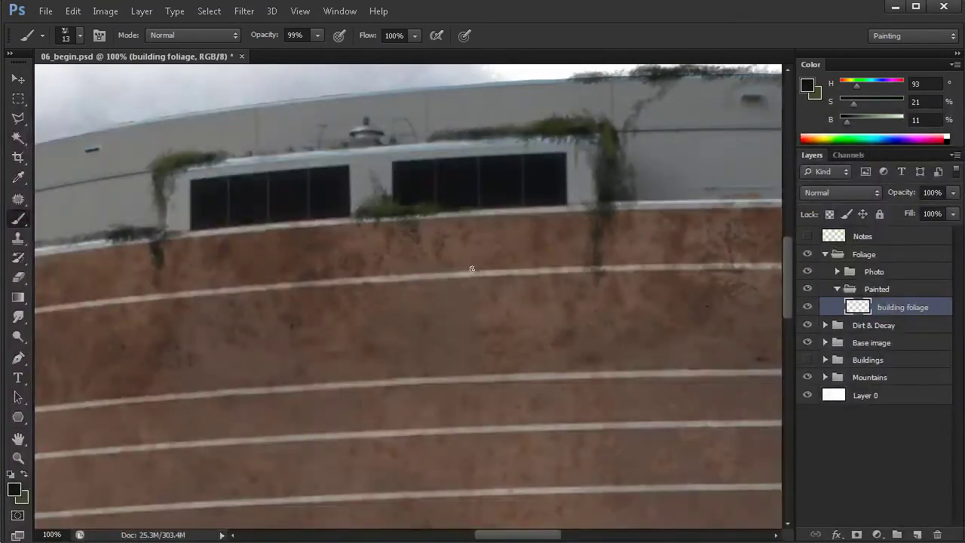
# - Paint a thin 6 px dark vine drooping across the brick wall between the foliage clumps on either side of the second roof window
pyautogui.moveTo(467, 268); pyautogui.dragTo(469, 270)
pyautogui.moveTo(388, 214); pyautogui.dragTo(588, 220)
pyautogui.hotkey('ctrl', 'z')
pyautogui.moveTo(393, 222)
pyautogui.mouseDown()
pyautogui.moveTo(561, 263)
pyautogui.moveTo(578, 225)
pyautogui.mouseUp()
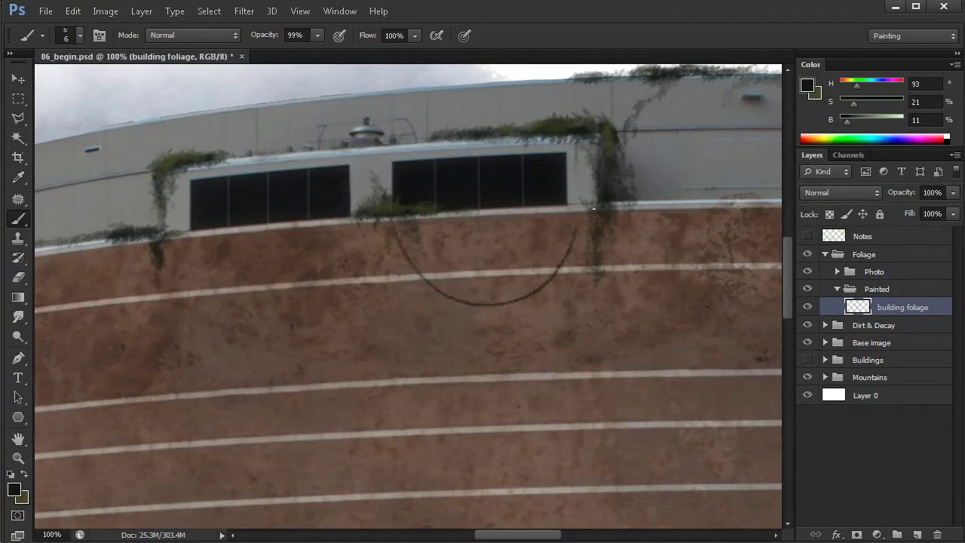
# - Thicken both arms and the low point of the drooping vine with dark leaves, using a brush of up to 14 px
pyautogui.moveTo(480, 284); pyautogui.dragTo(483, 288)
pyautogui.moveTo(389, 225); pyautogui.dragTo(432, 295)
pyautogui.moveTo(395, 207); pyautogui.dragTo(467, 303)
pyautogui.moveTo(420, 257); pyautogui.dragTo(482, 300)
pyautogui.moveTo(579, 226)
pyautogui.mouseDown()
pyautogui.moveTo(553, 264)
pyautogui.moveTo(586, 225)
pyautogui.moveTo(573, 218)
pyautogui.mouseUp()
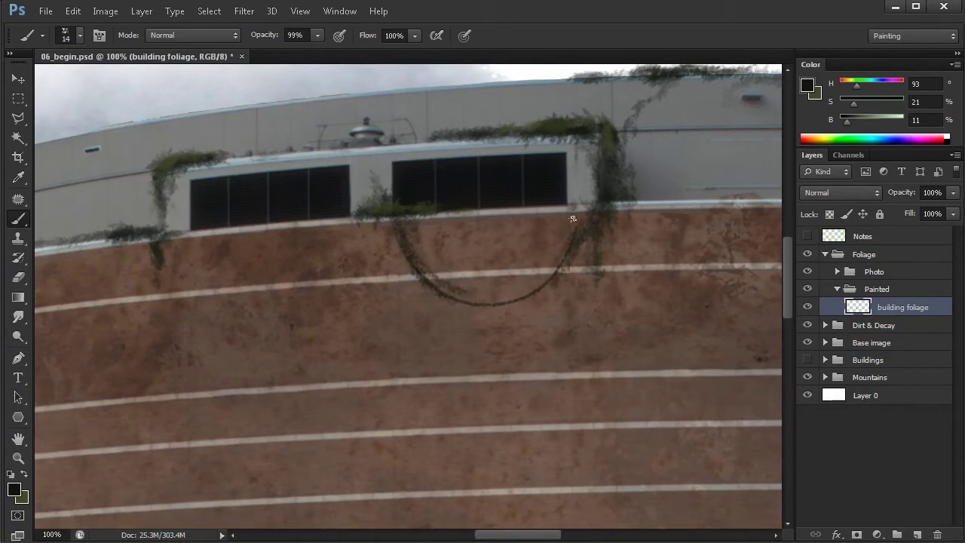
pyautogui.moveTo(558, 271); pyautogui.dragTo(488, 307)
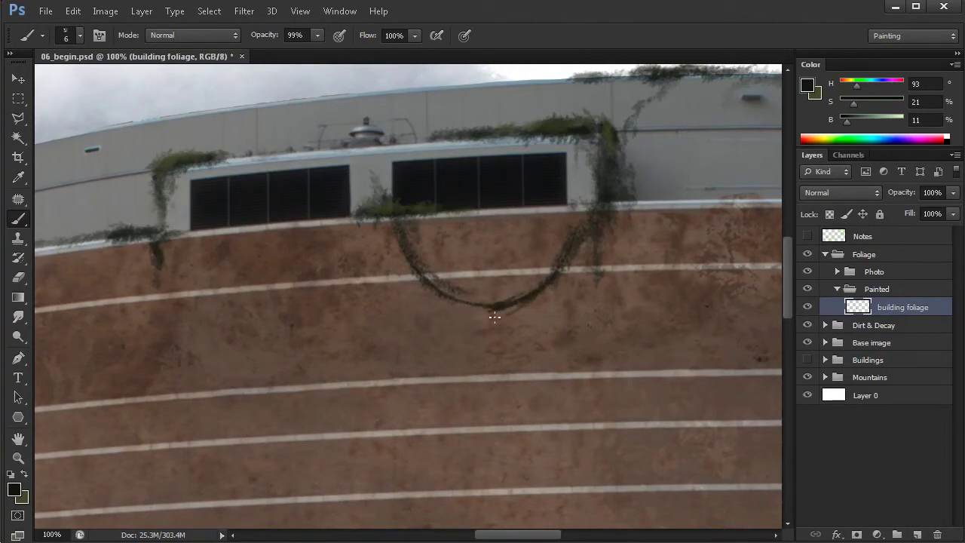
# - Paint thin 6 px tendrils hanging down the brick wall from the drooping vine's low point and right arm
pyautogui.moveTo(494, 316); pyautogui.dragTo(493, 413)
pyautogui.hscroll(3, 517, 394)
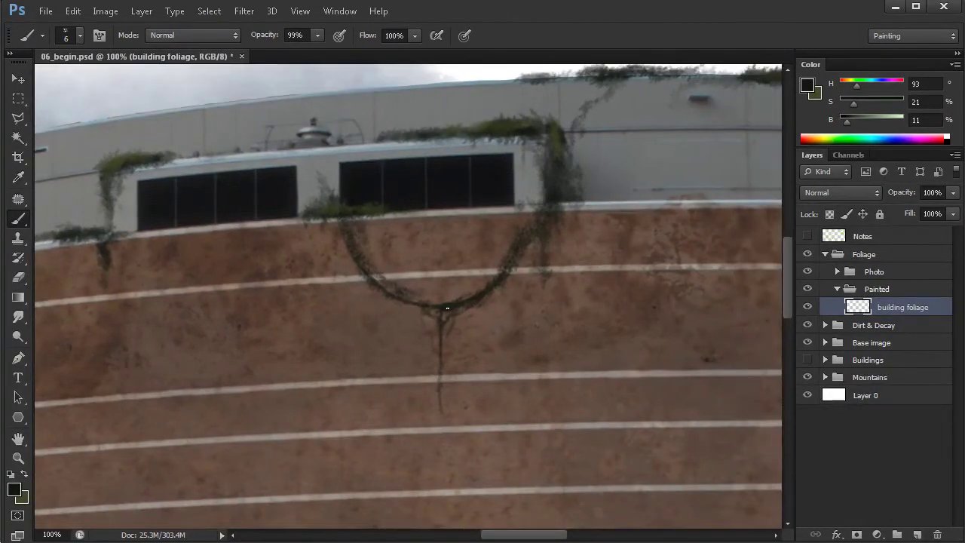
pyautogui.moveTo(511, 336); pyautogui.dragTo(506, 275)
pyautogui.moveTo(509, 365)
pyautogui.mouseDown()
pyautogui.moveTo(505, 272)
pyautogui.moveTo(506, 291)
pyautogui.moveTo(515, 266)
pyautogui.mouseUp()
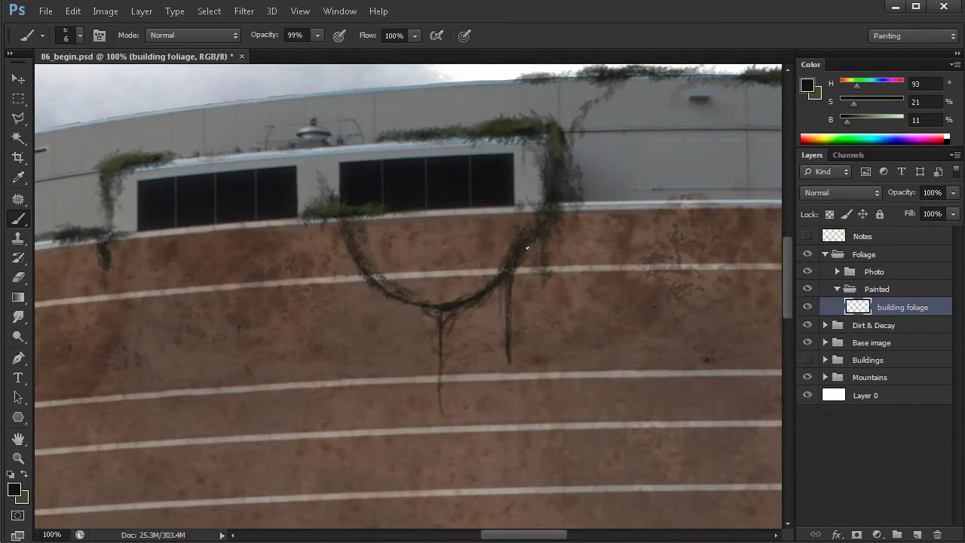
pyautogui.moveTo(524, 302); pyautogui.dragTo(525, 263)
# - Paint 24 px dark foliage over the top corner of the projecting brick block right of the entrance, trailing down its edge
pyautogui.hotkey('ctrl', '-')
pyautogui.hotkey('ctrl', '-')
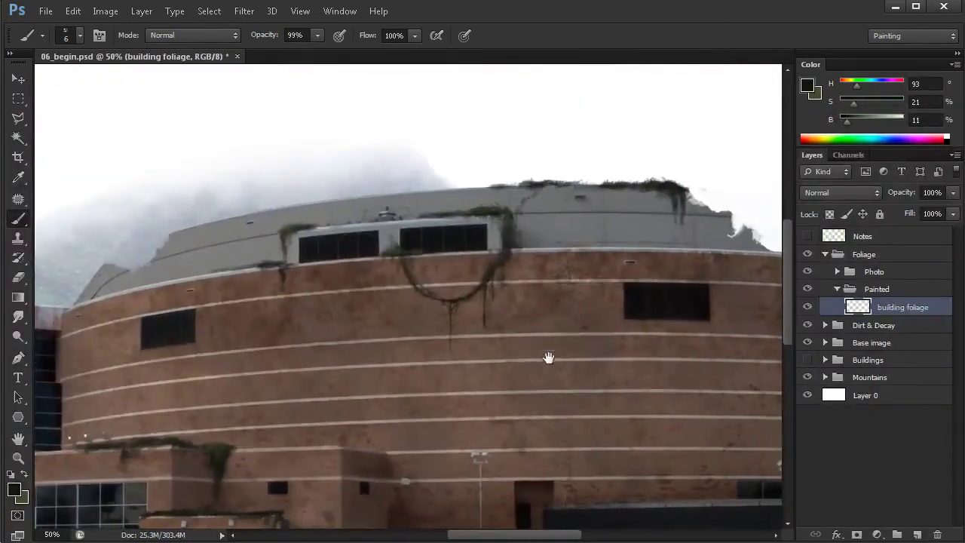
pyautogui.keyDown('alt'); pyautogui.rightClick(306, 309); pyautogui.keyUp('alt')
pyautogui.moveTo(389, 438); pyautogui.dragTo(392, 397)
pyautogui.moveTo(362, 423)
pyautogui.mouseDown()
pyautogui.moveTo(391, 423)
pyautogui.moveTo(400, 409)
pyautogui.mouseUp()
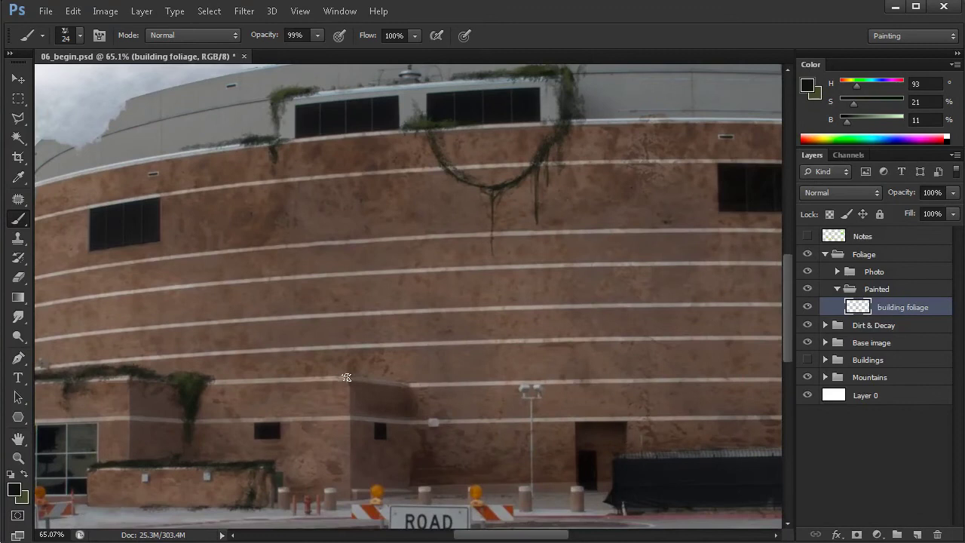
pyautogui.moveTo(345, 377)
pyautogui.mouseDown()
pyautogui.moveTo(307, 377)
pyautogui.moveTo(385, 383)
pyautogui.moveTo(357, 385)
pyautogui.moveTo(361, 415)
pyautogui.moveTo(361, 384)
pyautogui.moveTo(372, 377)
pyautogui.moveTo(344, 376)
pyautogui.moveTo(407, 381)
pyautogui.mouseUp()
pyautogui.moveTo(334, 340); pyautogui.dragTo(470, 324)
# - Paint 24 px dark foliage along the bottom of the left brick-wall window, with a strand hanging from its left corner
pyautogui.moveTo(596, 307); pyautogui.dragTo(566, 308)
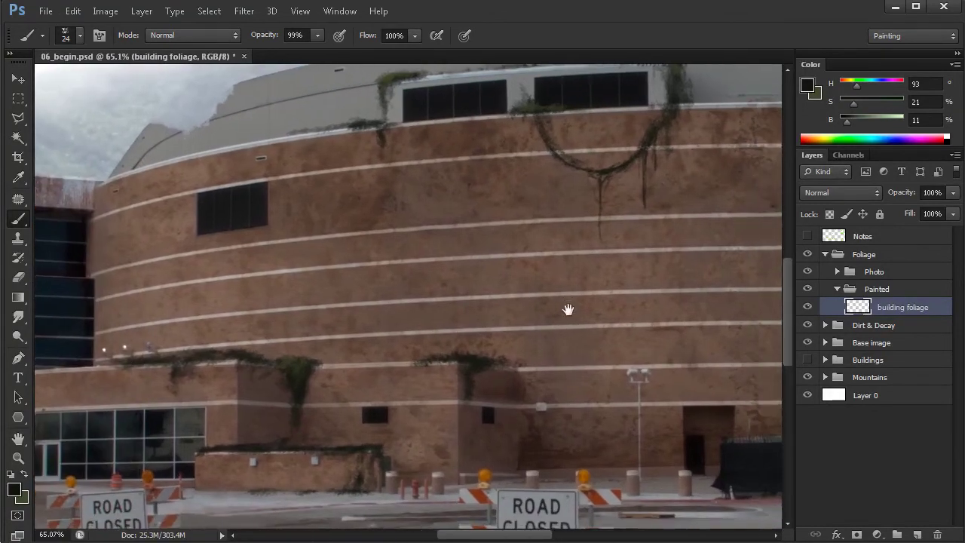
pyautogui.moveTo(590, 273); pyautogui.dragTo(349, 276)
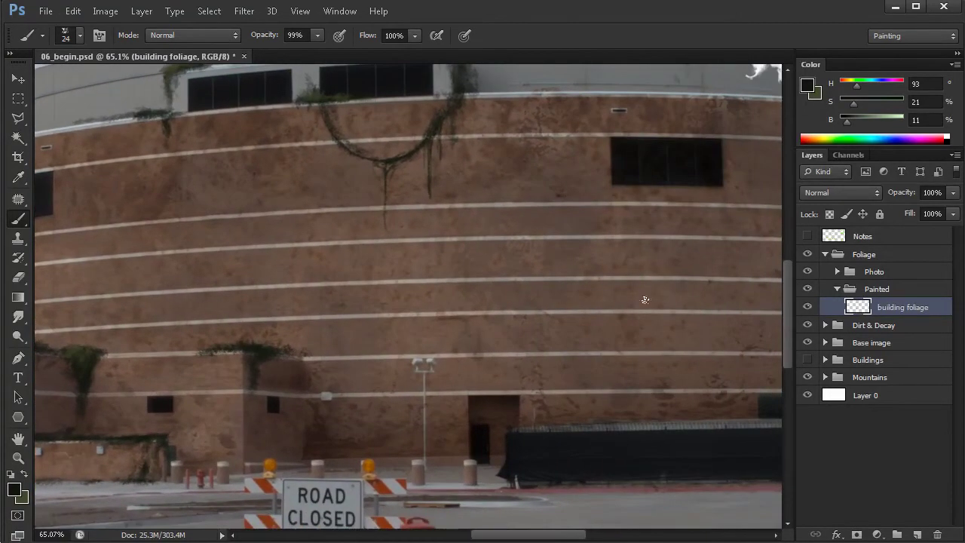
pyautogui.moveTo(645, 300); pyautogui.dragTo(653, 319)
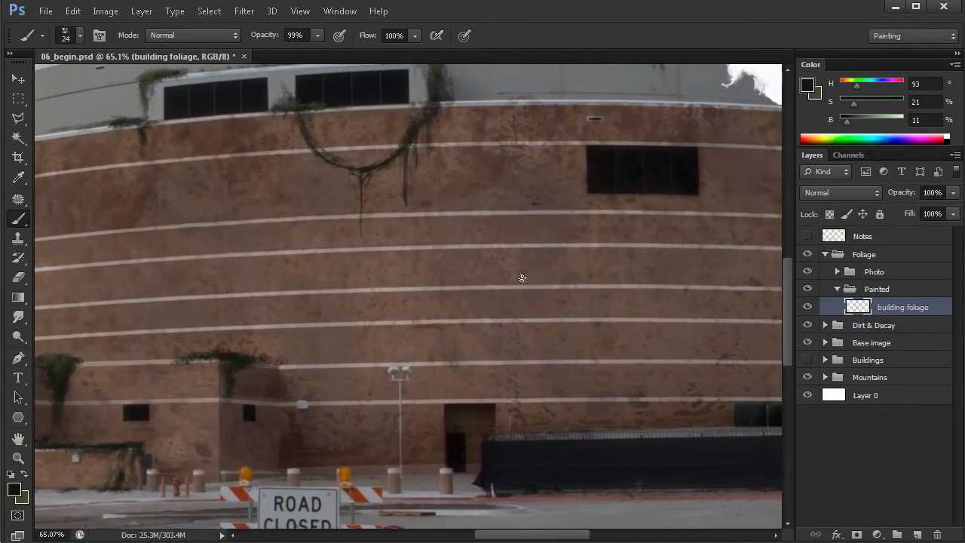
pyautogui.moveTo(347, 258); pyautogui.dragTo(460, 317)
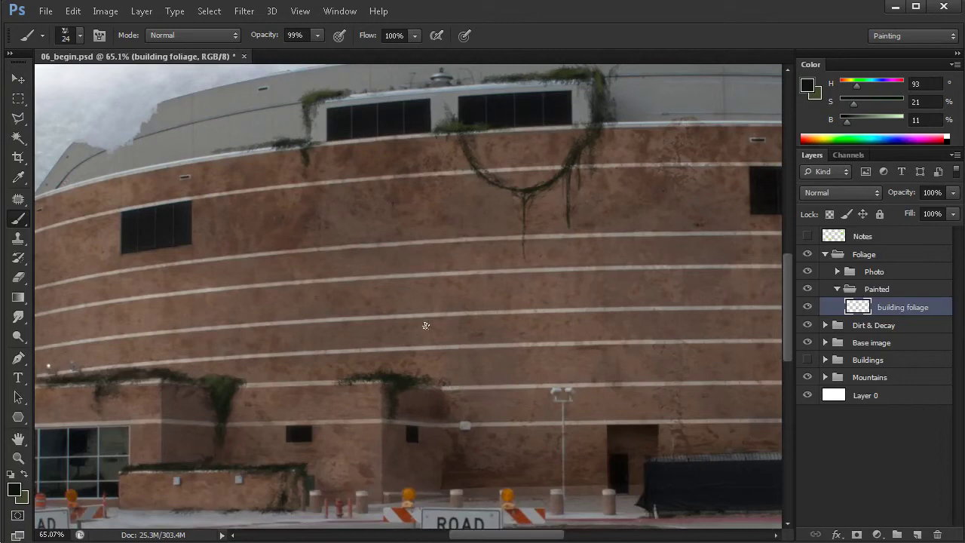
pyautogui.moveTo(131, 265)
pyautogui.mouseDown()
pyautogui.moveTo(201, 274)
pyautogui.moveTo(179, 248)
pyautogui.moveTo(214, 259)
pyautogui.moveTo(269, 244)
pyautogui.moveTo(176, 262)
pyautogui.moveTo(179, 231)
pyautogui.mouseUp()
pyautogui.scroll(2, 191, 274)
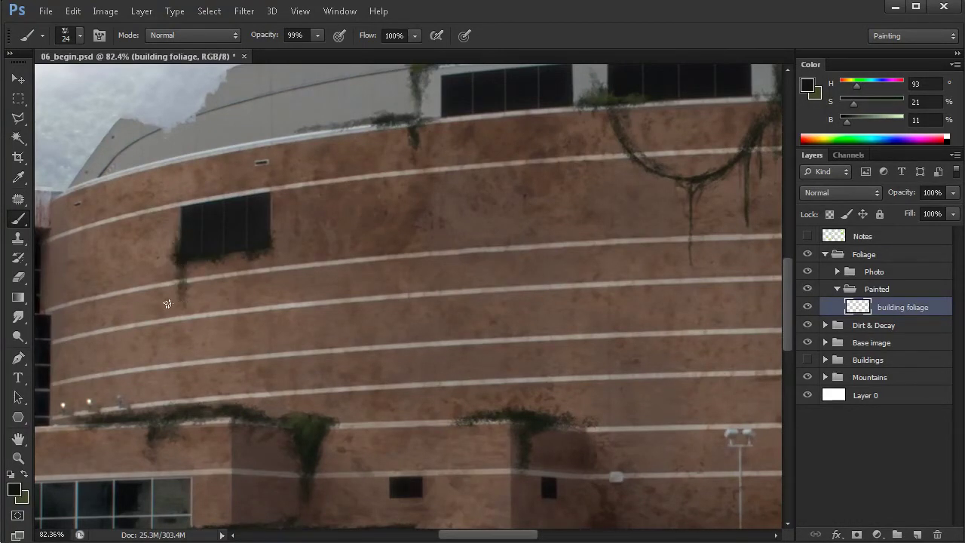
# - Paint dark foliage up the brick wall's left corner above the entrance roof, adding 12 px and 9 px vines along the white bands
pyautogui.moveTo(178, 332); pyautogui.dragTo(272, 327)
pyautogui.moveTo(145, 358); pyautogui.dragTo(147, 406)
pyautogui.keyDown('alt'); pyautogui.rightClick(163, 368); pyautogui.keyUp('alt')
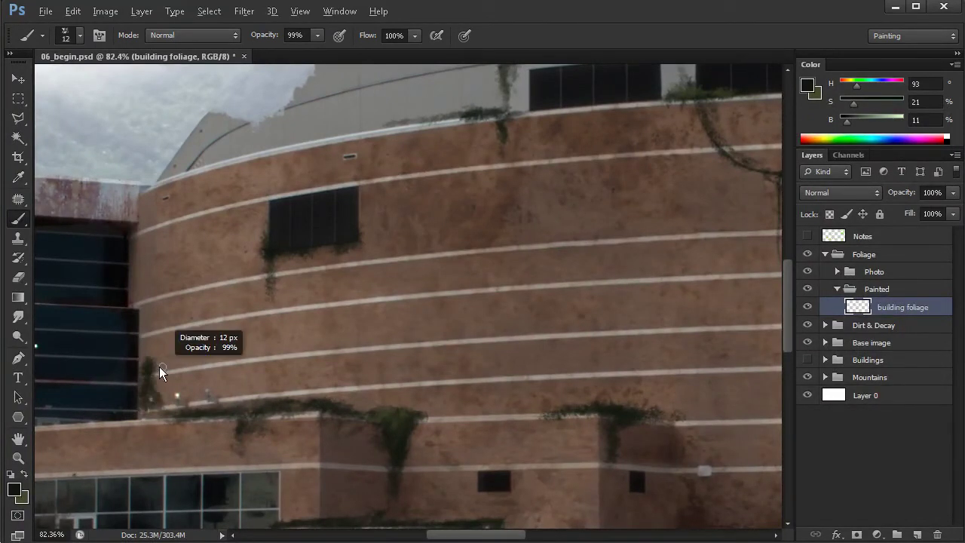
pyautogui.moveTo(157, 374)
pyautogui.mouseDown()
pyautogui.moveTo(308, 369)
pyautogui.moveTo(288, 349)
pyautogui.moveTo(310, 345)
pyautogui.mouseUp()
pyautogui.keyDown('alt'); pyautogui.rightClick(198, 364); pyautogui.keyUp('alt')
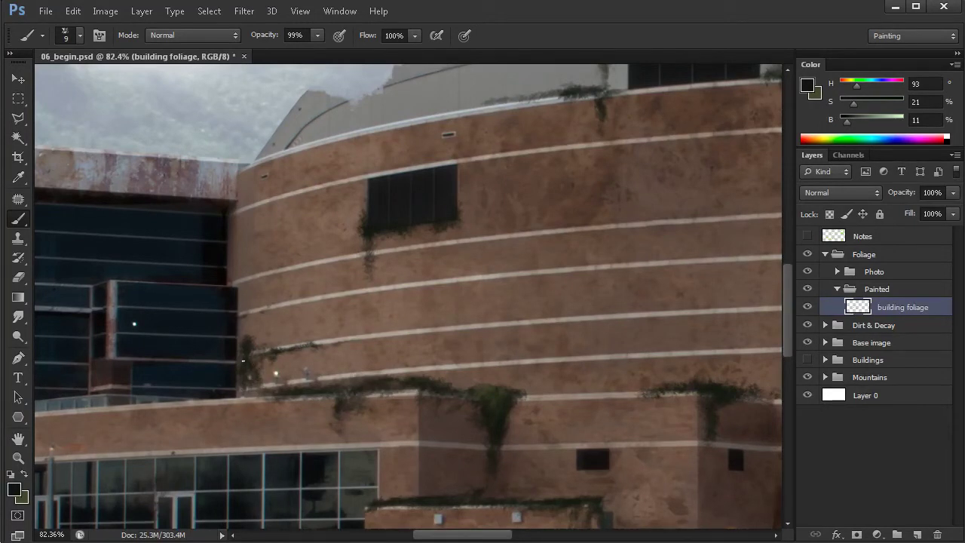
pyautogui.moveTo(240, 328)
pyautogui.mouseDown()
pyautogui.moveTo(296, 305)
pyautogui.moveTo(239, 315)
pyautogui.moveTo(339, 298)
pyautogui.moveTo(248, 312)
pyautogui.moveTo(236, 337)
pyautogui.moveTo(250, 326)
pyautogui.moveTo(281, 332)
pyautogui.mouseUp()
# - Examine the painted foliage across the whole facade and closer up along the brick wall
pyautogui.moveTo(581, 404); pyautogui.dragTo(401, 398)
pyautogui.keyDown('alt'); pyautogui.click(483, 397); pyautogui.keyUp('alt')
pyautogui.keyDown('alt'); pyautogui.click(483, 397); pyautogui.keyUp('alt')
pyautogui.keyDown('alt'); pyautogui.click(483, 397); pyautogui.keyUp('alt')
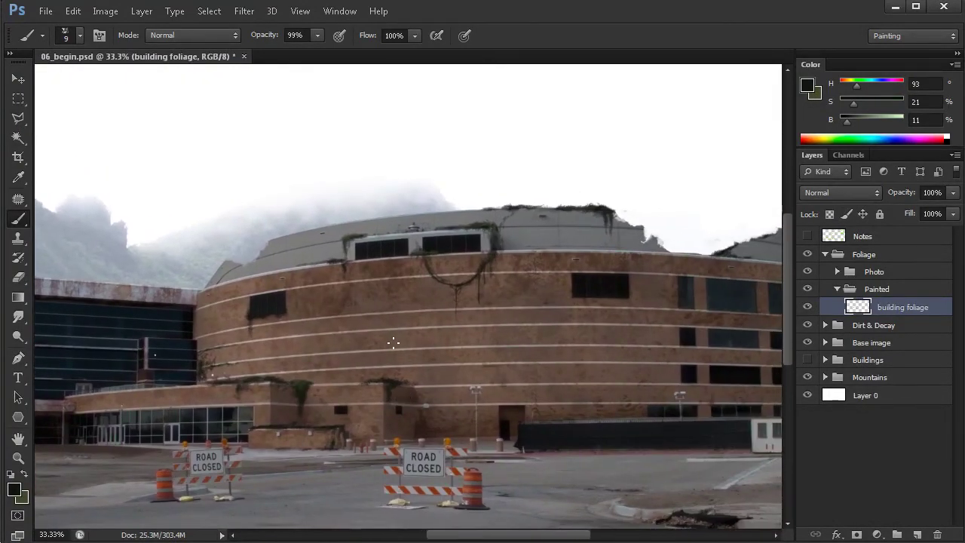
pyautogui.moveTo(522, 380); pyautogui.dragTo(499, 392)
pyautogui.scroll(1, 496, 392)
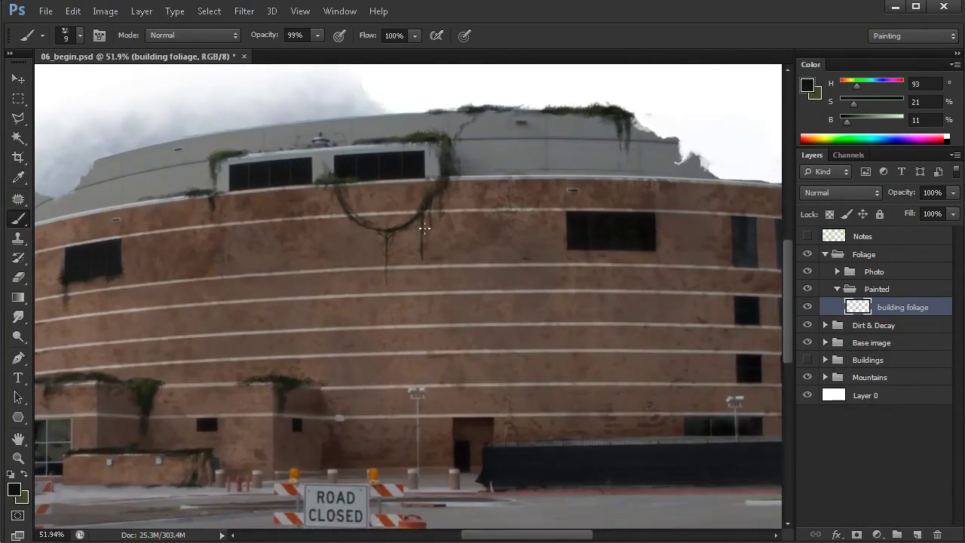
pyautogui.moveTo(287, 399); pyautogui.dragTo(323, 392)
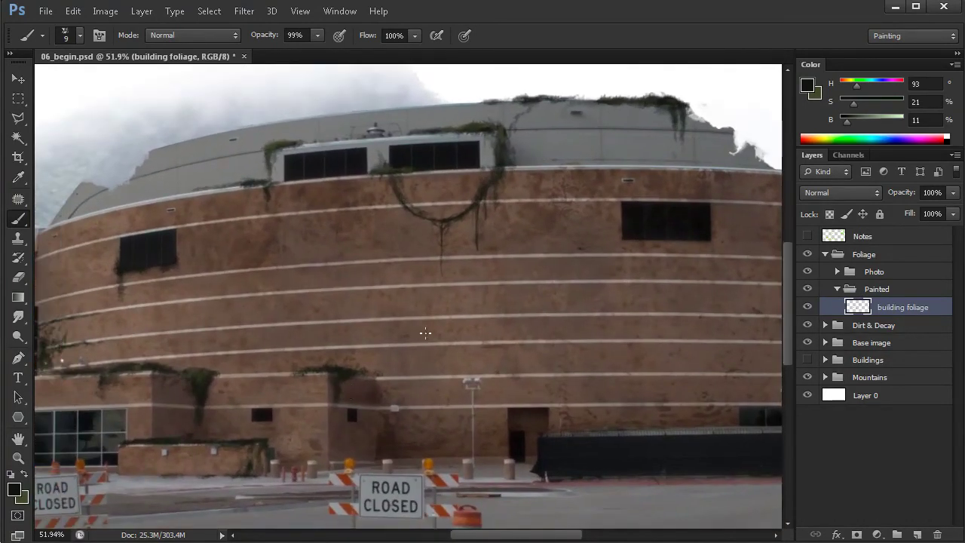
pyautogui.moveTo(425, 332); pyautogui.dragTo(508, 379)
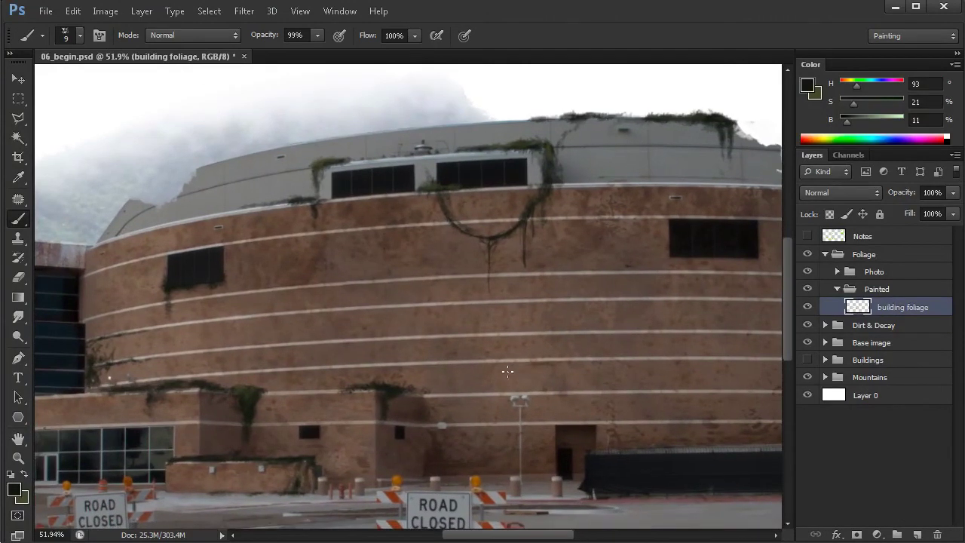
pyautogui.moveTo(436, 361); pyautogui.dragTo(458, 377)
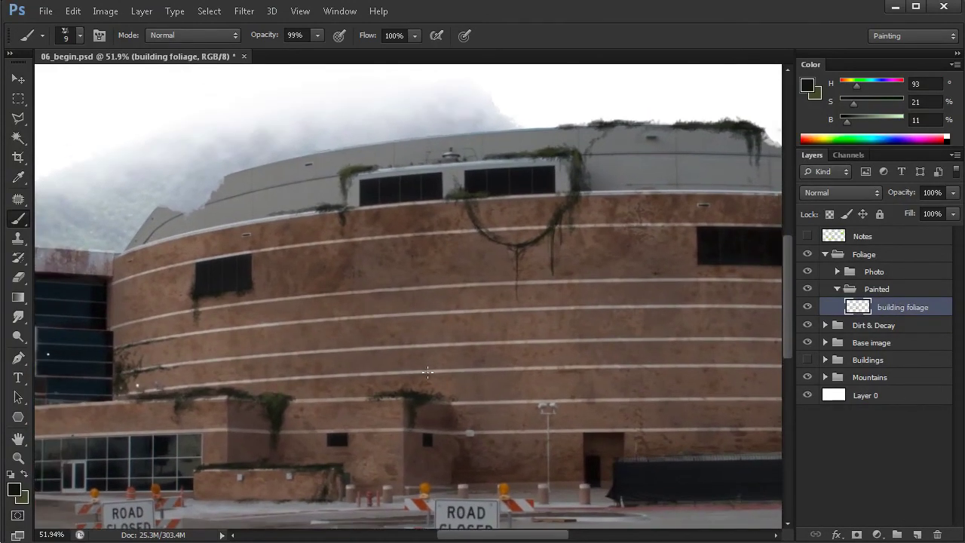
# - Switch to the olive green and paint 9 px highlights on the foliage beneath the left brick-wall window
pyautogui.scroll(3, 194, 290)
pyautogui.keyDown('alt'); pyautogui.click(202, 288); pyautogui.keyUp('alt')
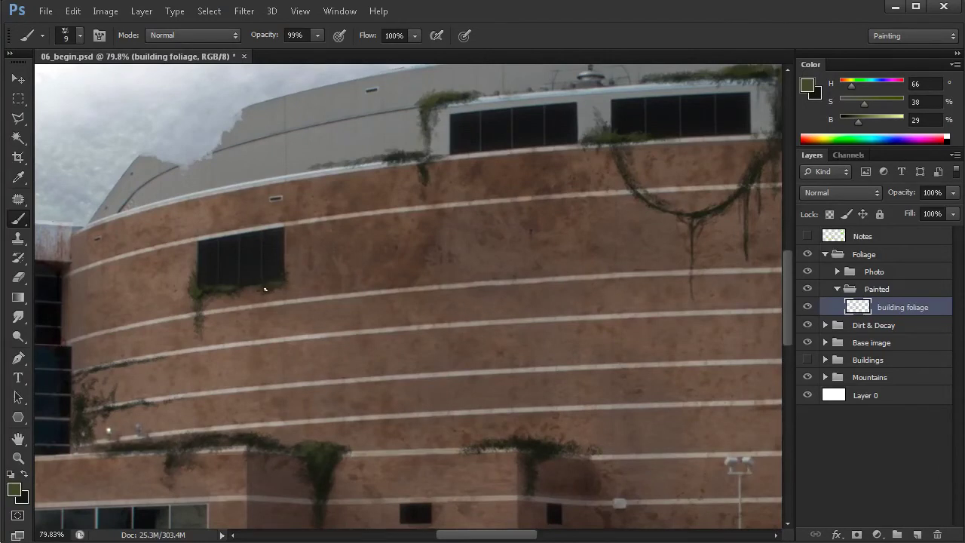
pyautogui.scroll(-3, 483, 379)
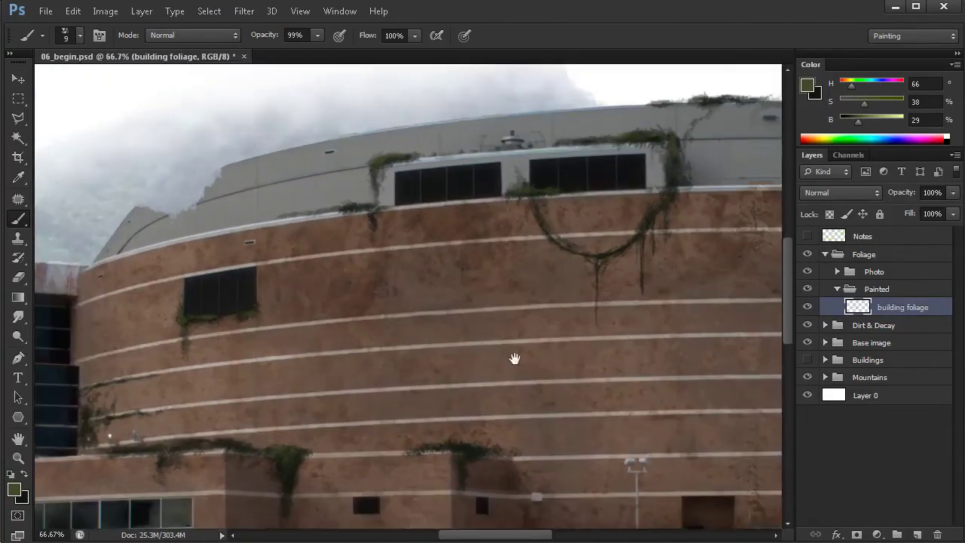
pyautogui.moveTo(514, 358); pyautogui.dragTo(452, 369)
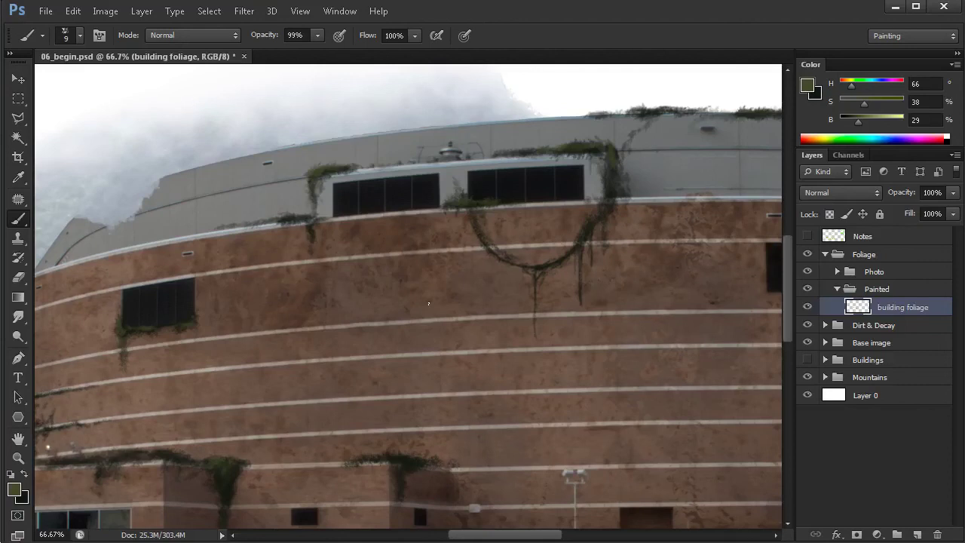
pyautogui.scroll(-3, 512, 396)
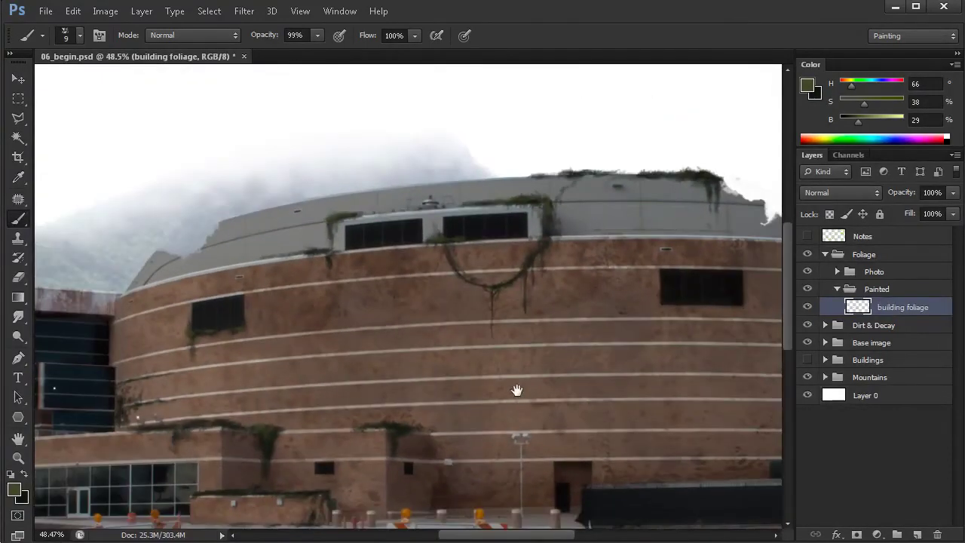
pyautogui.moveTo(517, 390); pyautogui.dragTo(512, 370)
pyautogui.moveTo(441, 364); pyautogui.dragTo(573, 340)
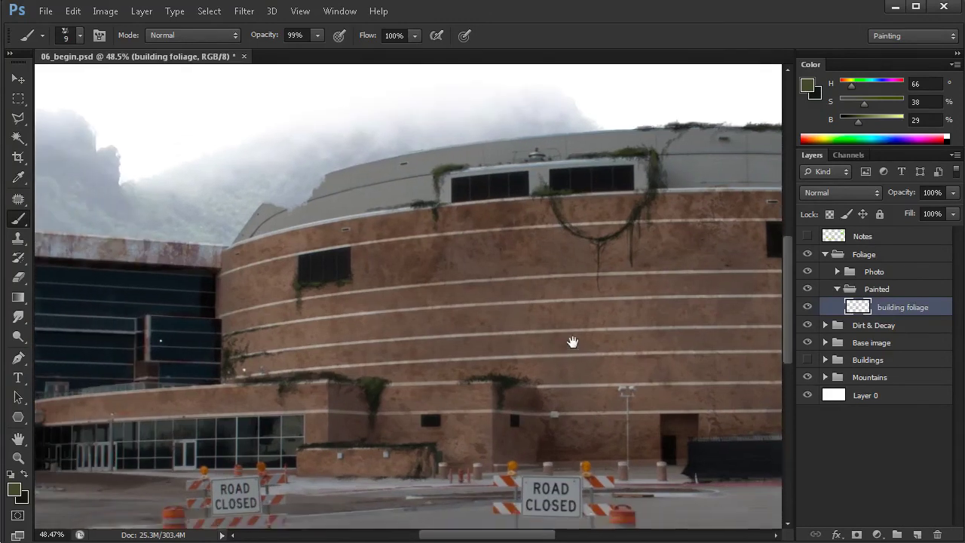
pyautogui.scroll(-2, 553, 344)
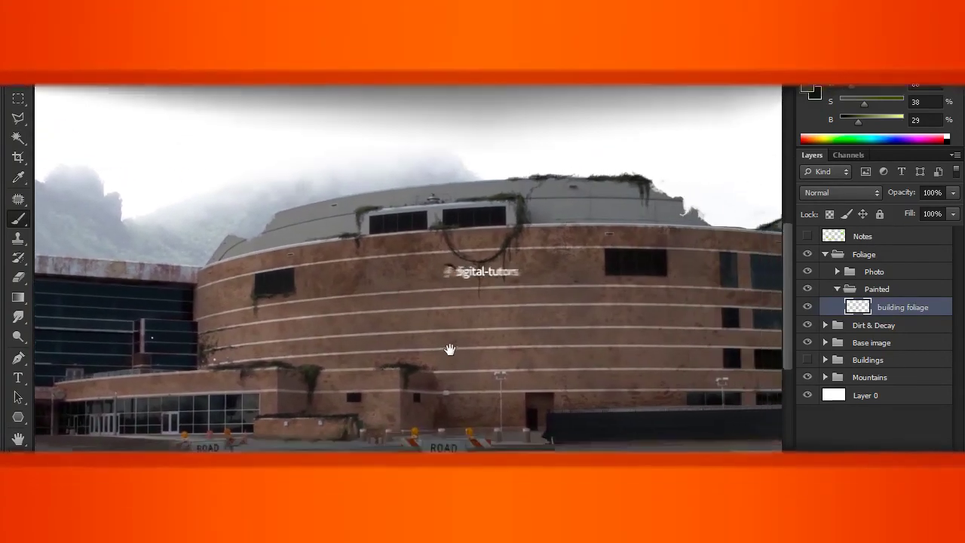